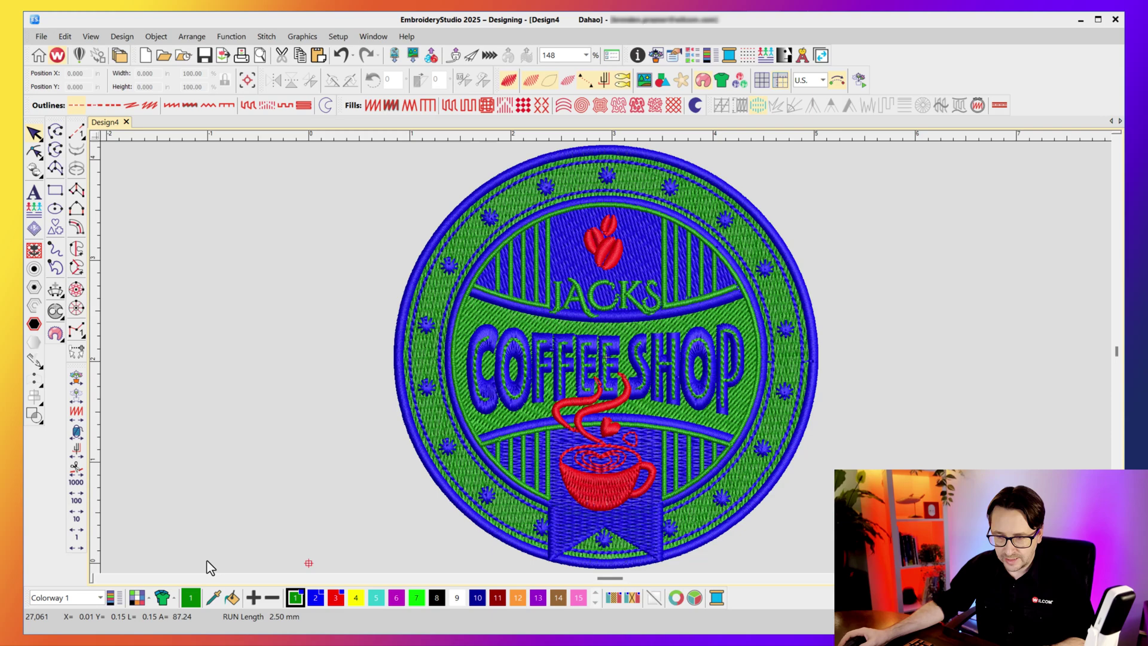
Check the colorway list, then bring up Background & Display Colors and move it off the badge.
click(100, 598)
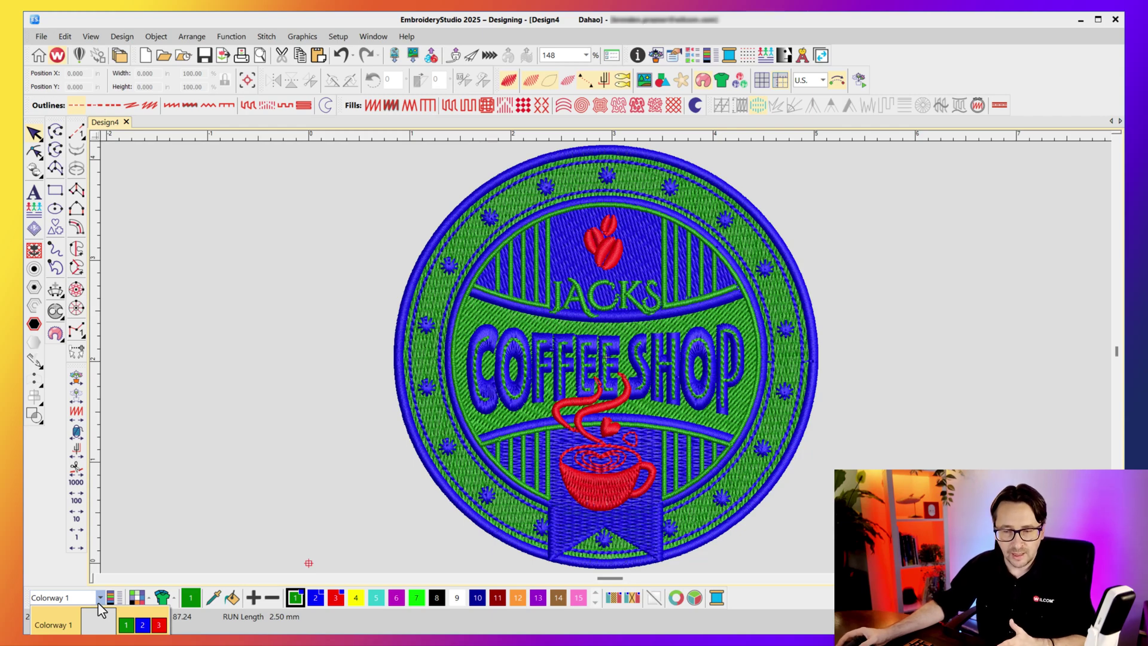
click(123, 583)
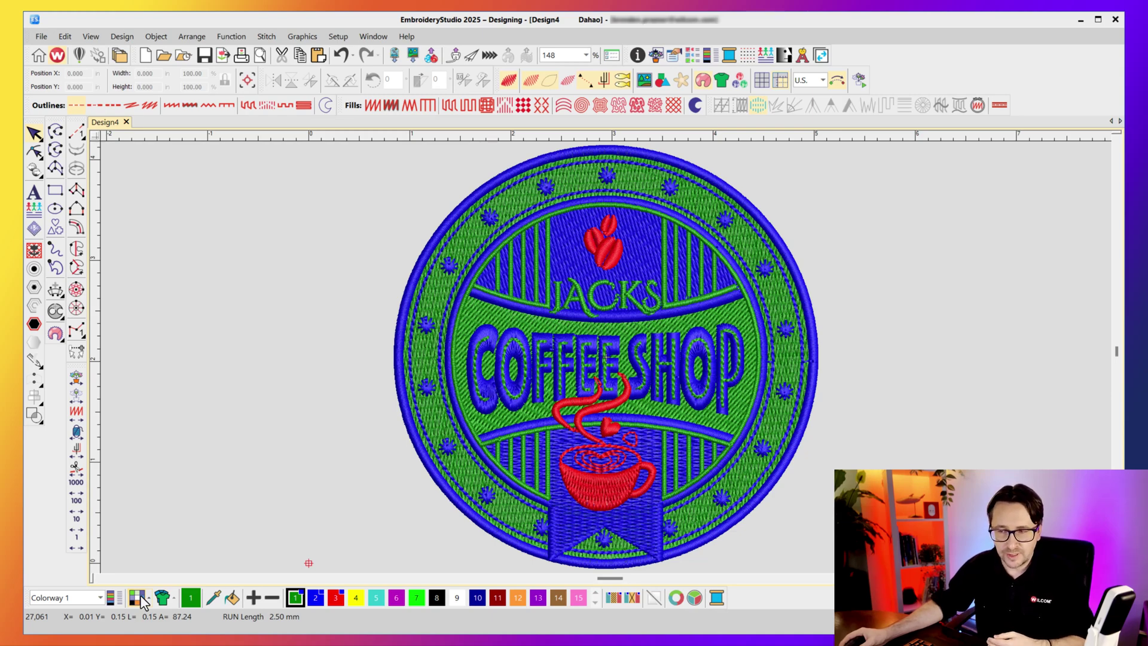
click(140, 598)
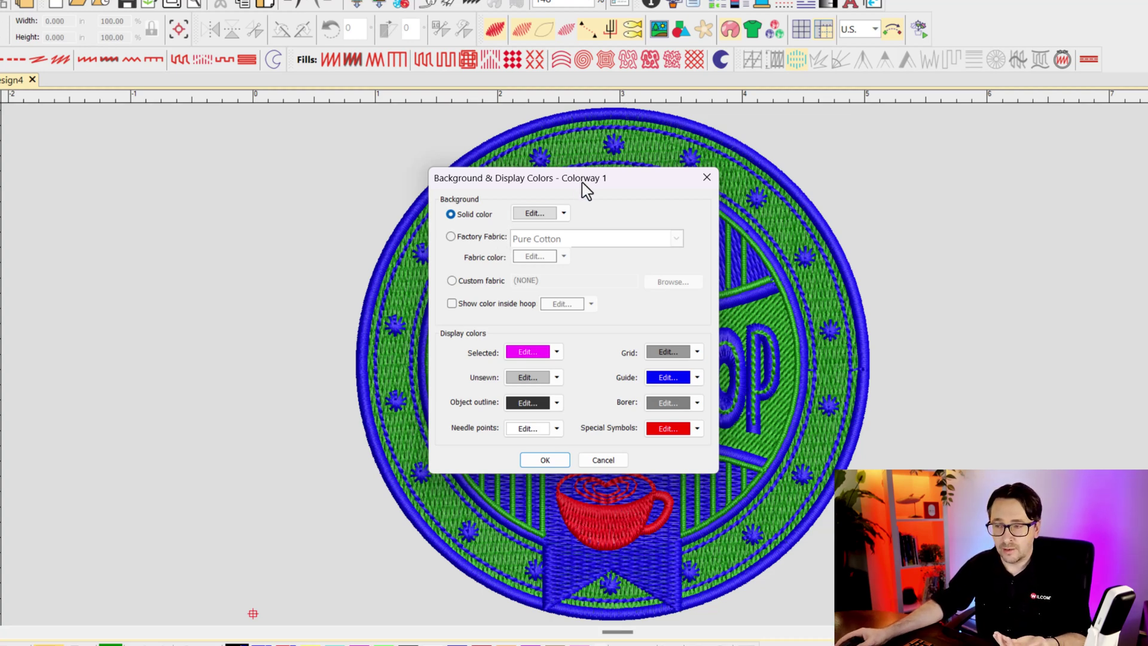
drag(579, 180, 182, 141)
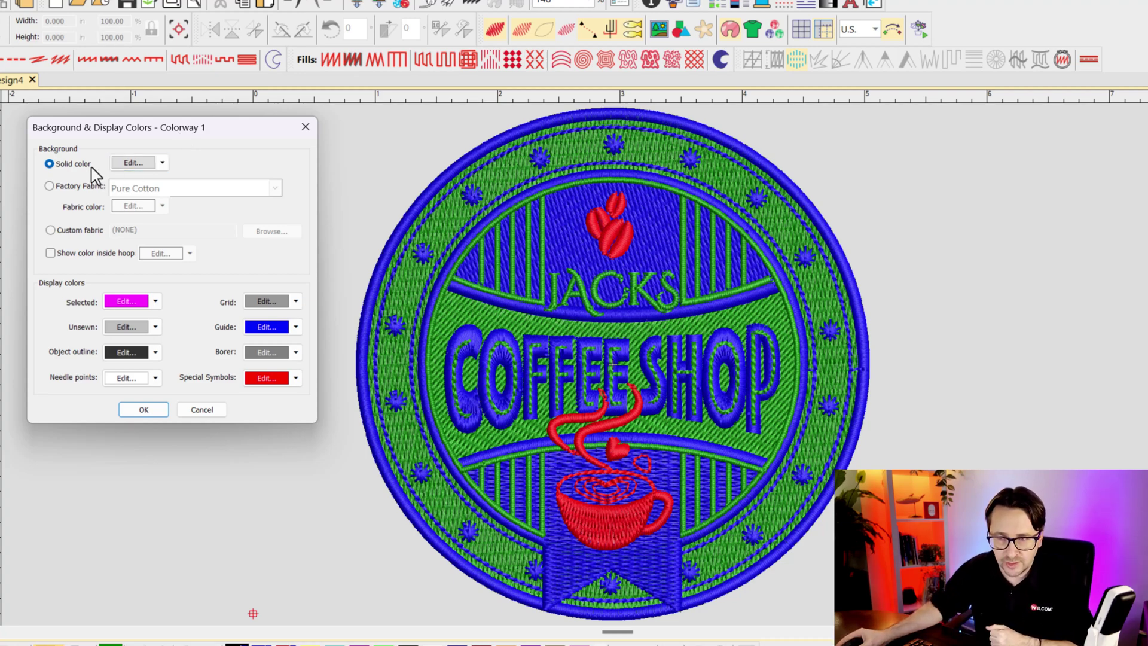
Set the background to Factory Fabric, Pure Cotton, in cream.
click(83, 190)
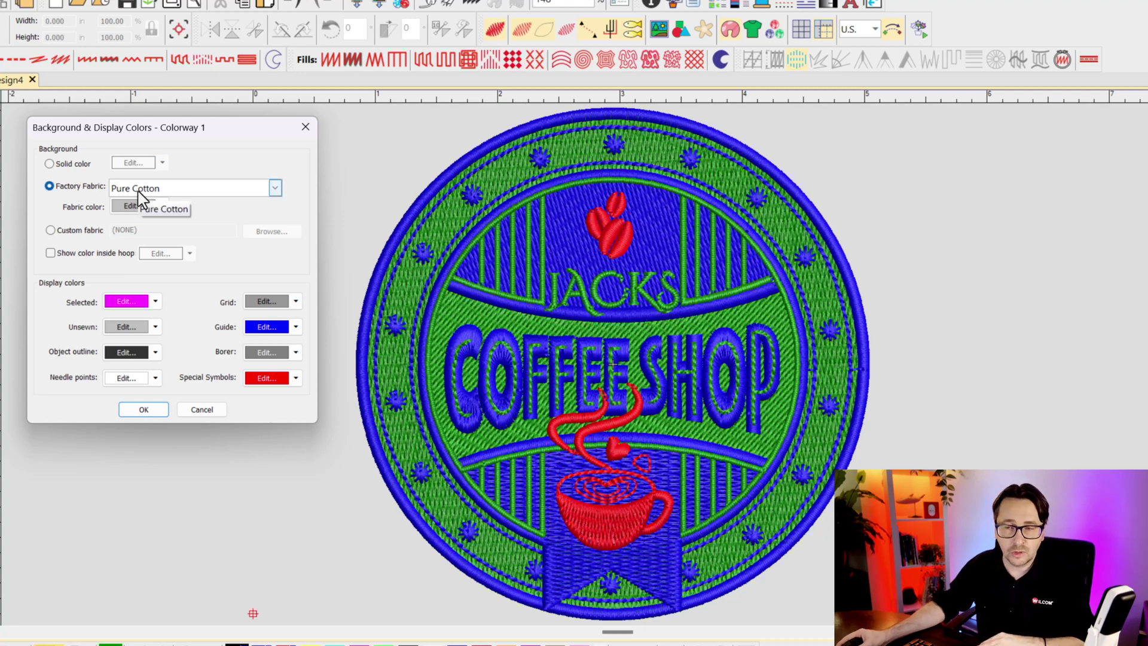
click(274, 189)
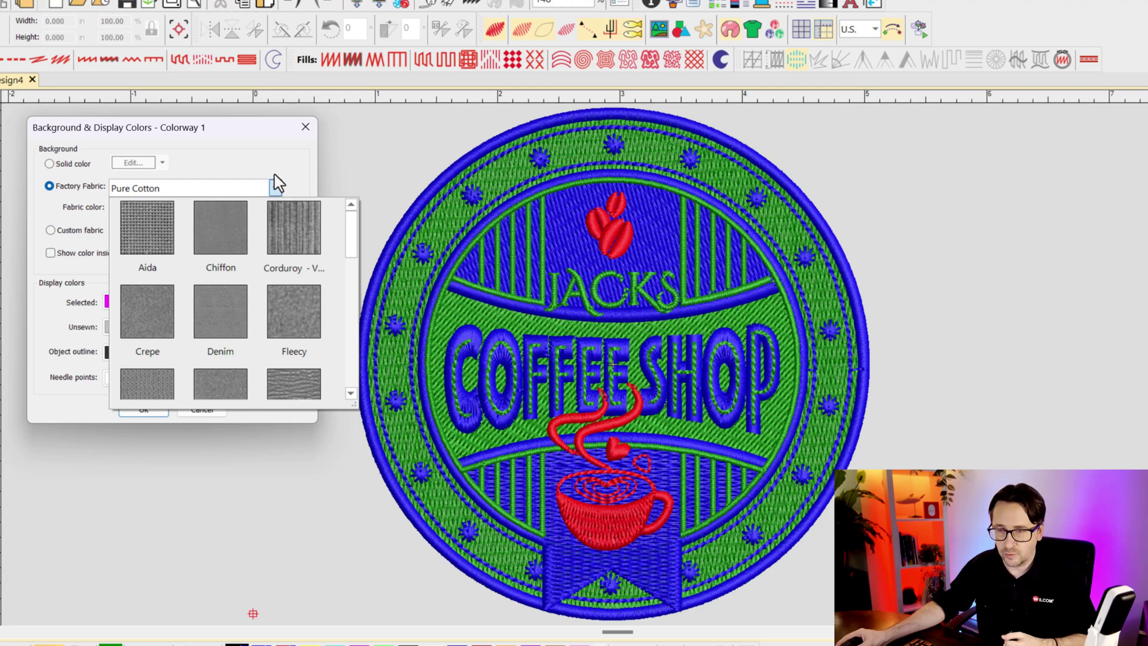
click(274, 163)
click(153, 206)
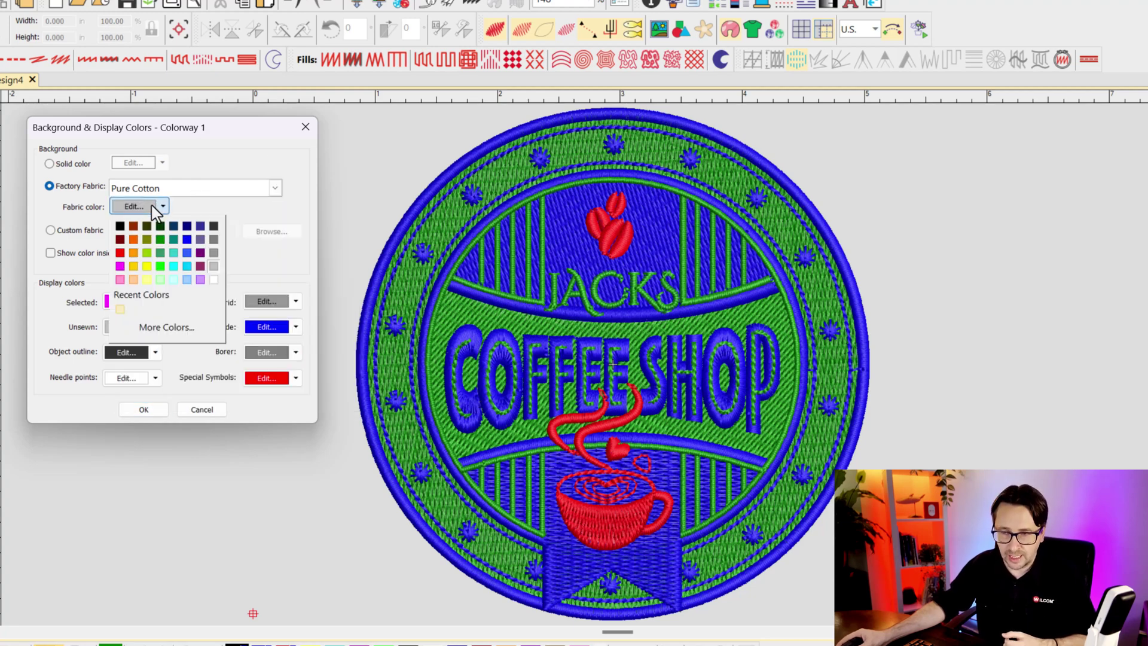
click(120, 310)
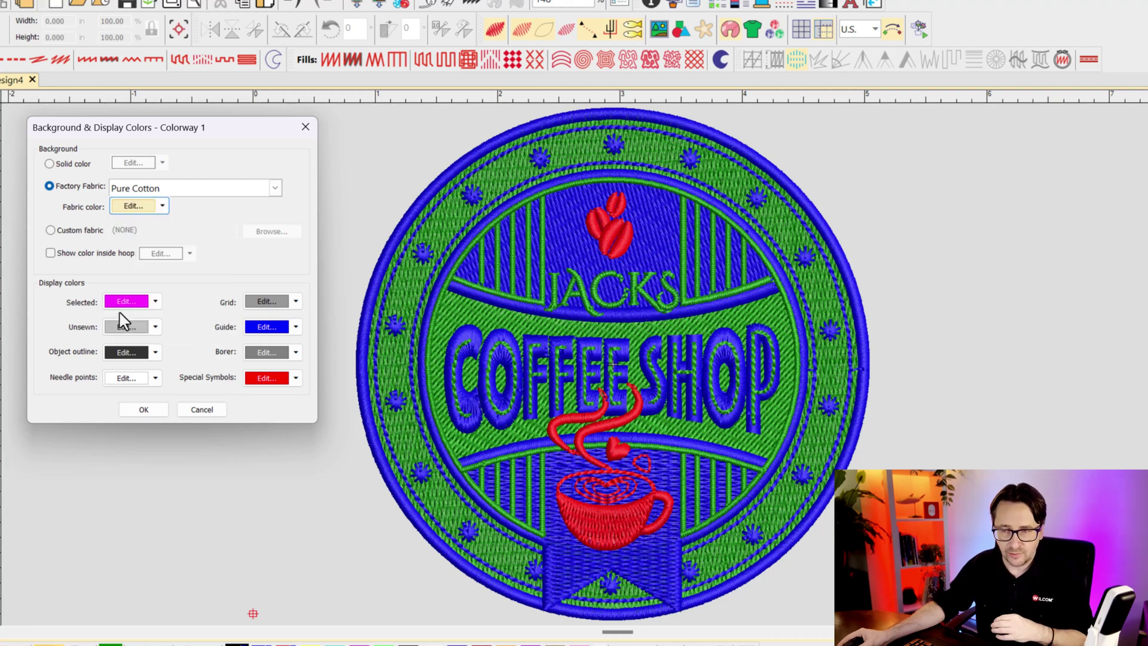
click(154, 412)
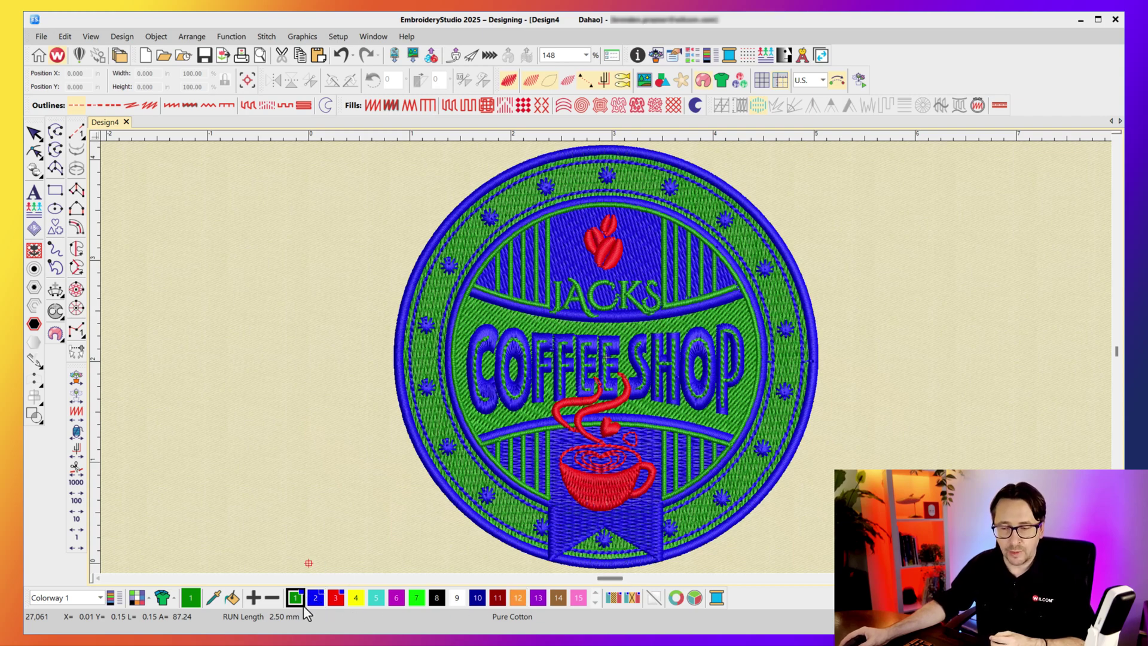
click(356, 597)
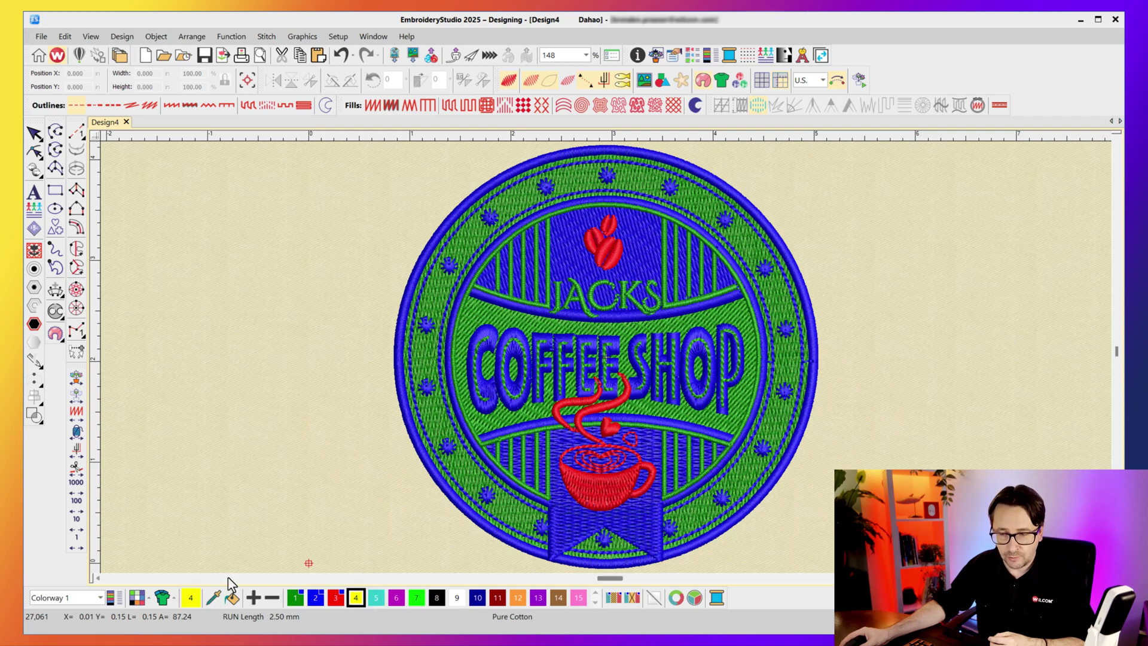
click(416, 598)
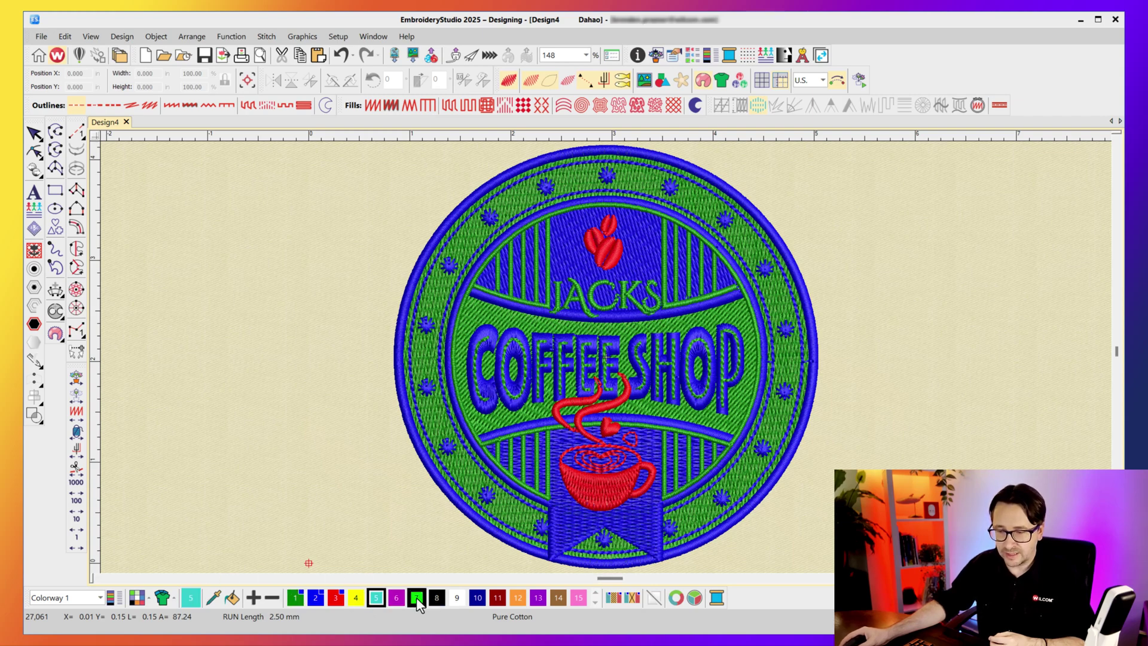
click(464, 598)
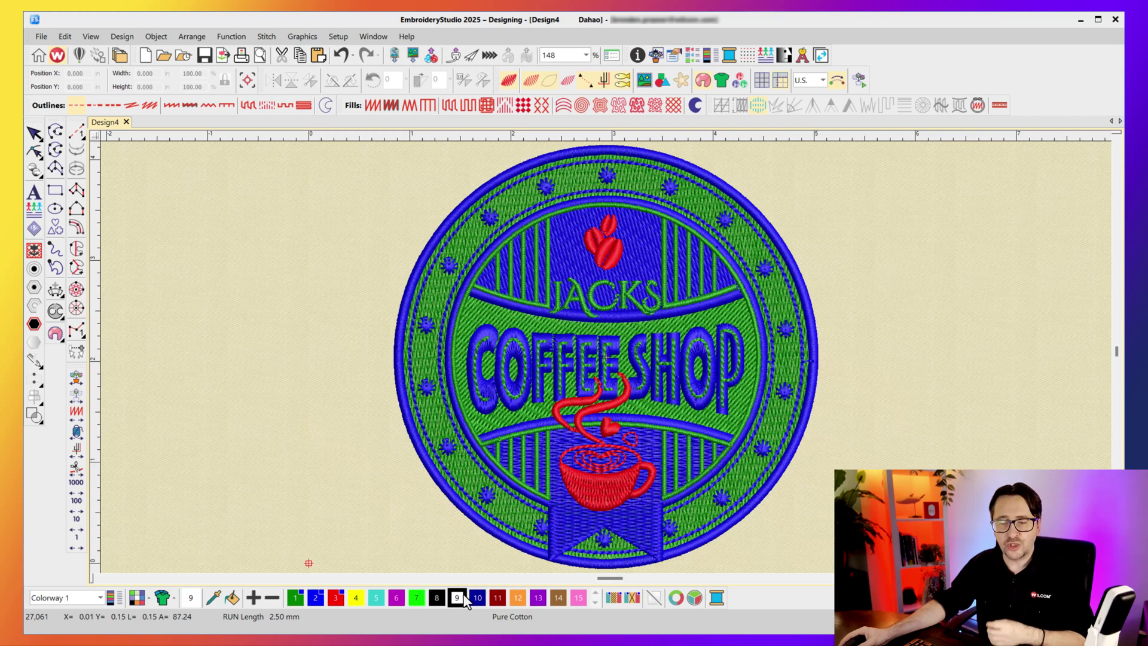
click(416, 600)
click(416, 600)
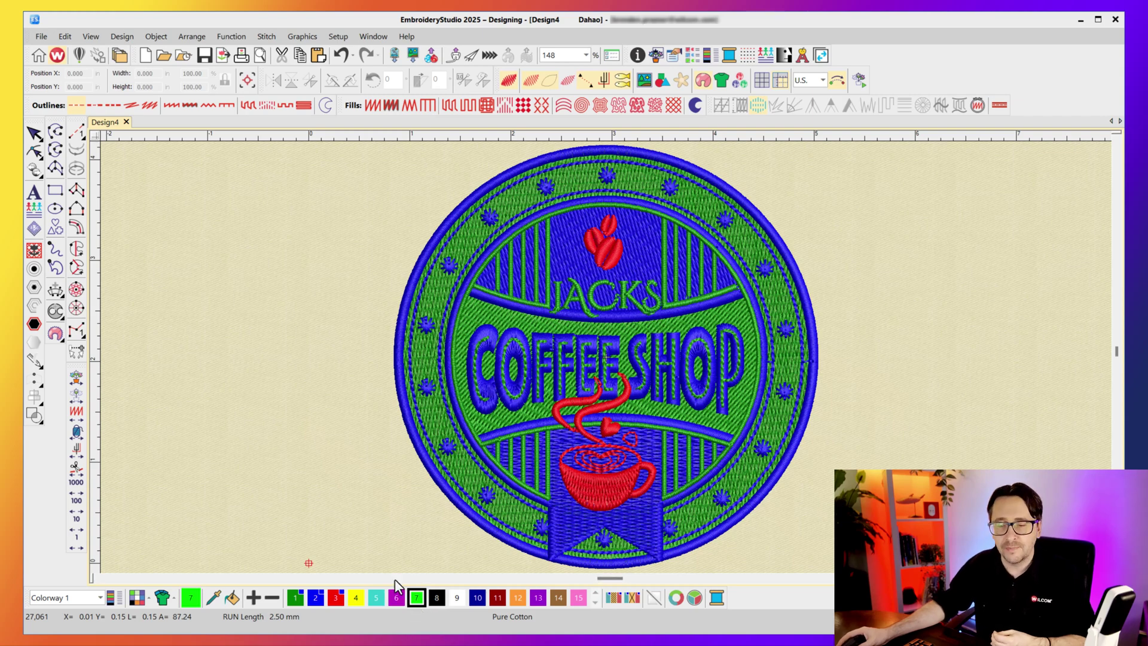
click(56, 250)
mouse_move(202, 324)
mouse_down()
mouse_move(235, 347)
mouse_move(275, 311)
mouse_move(247, 311)
mouse_move(284, 298)
mouse_move(269, 274)
mouse_move(308, 279)
mouse_move(300, 221)
mouse_up()
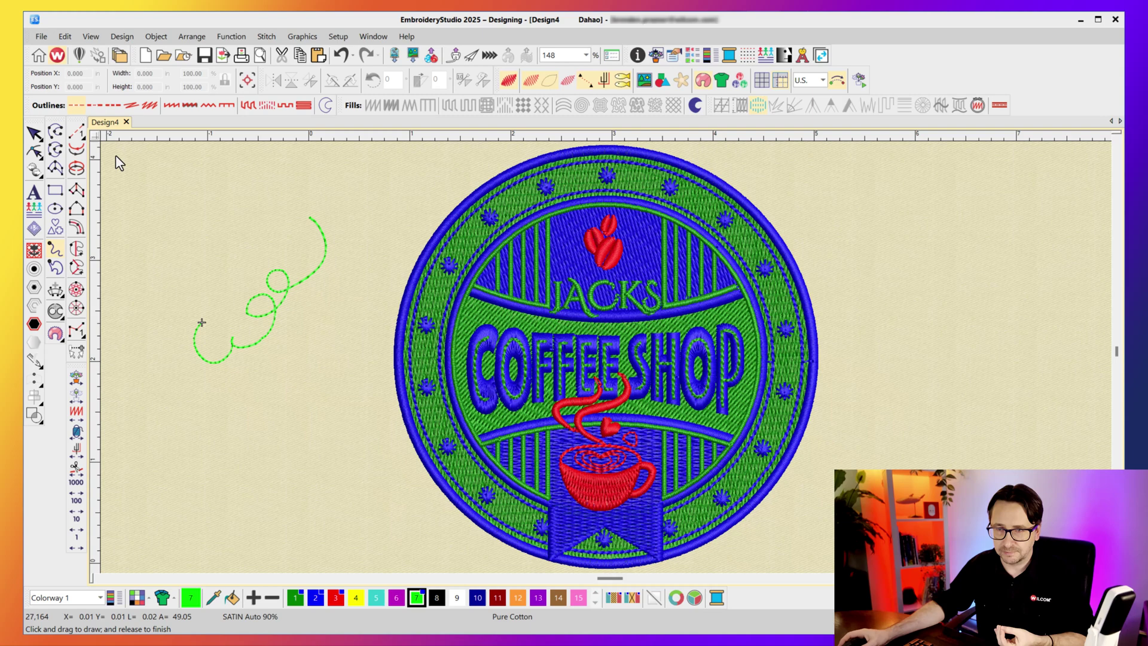
click(35, 134)
key(Delete)
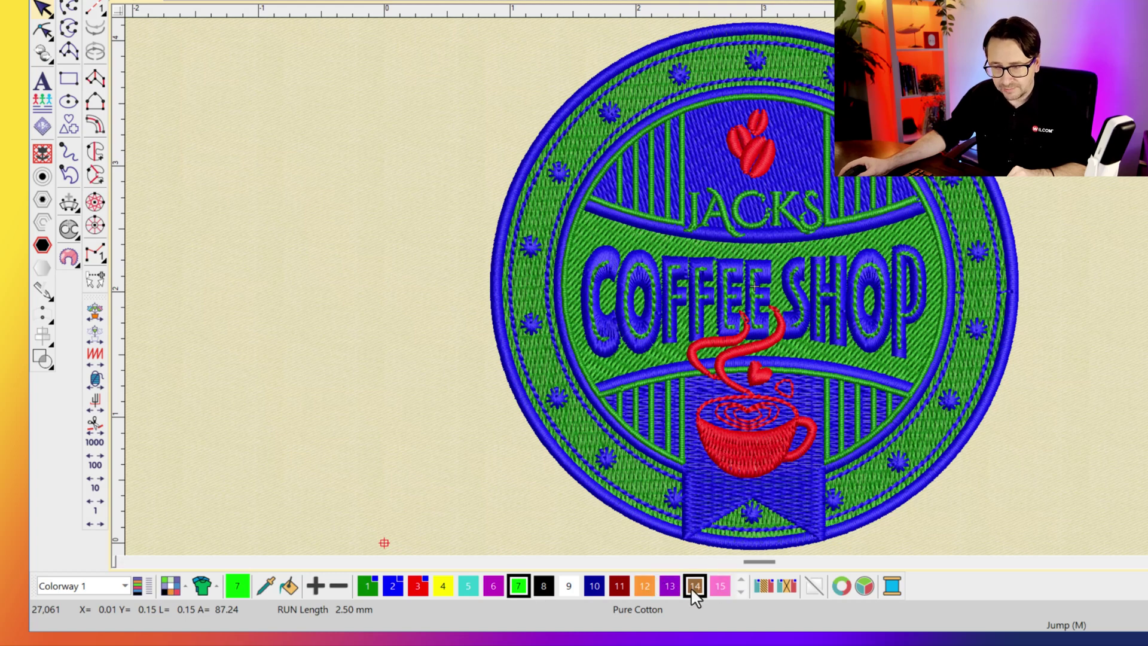
click(370, 585)
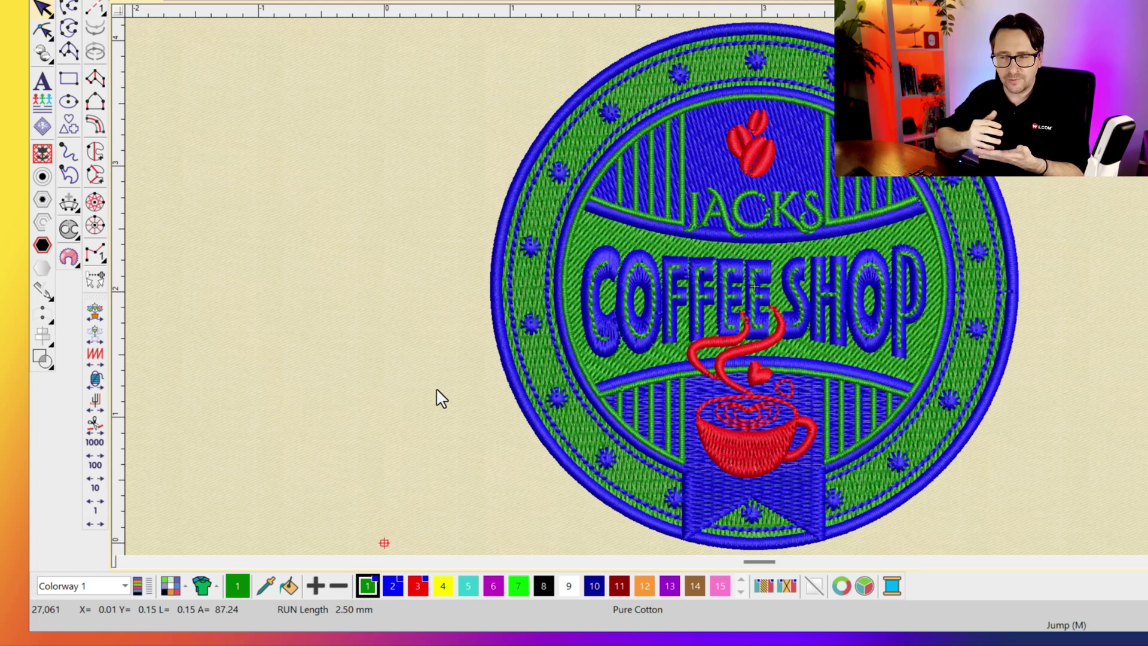
key(z)
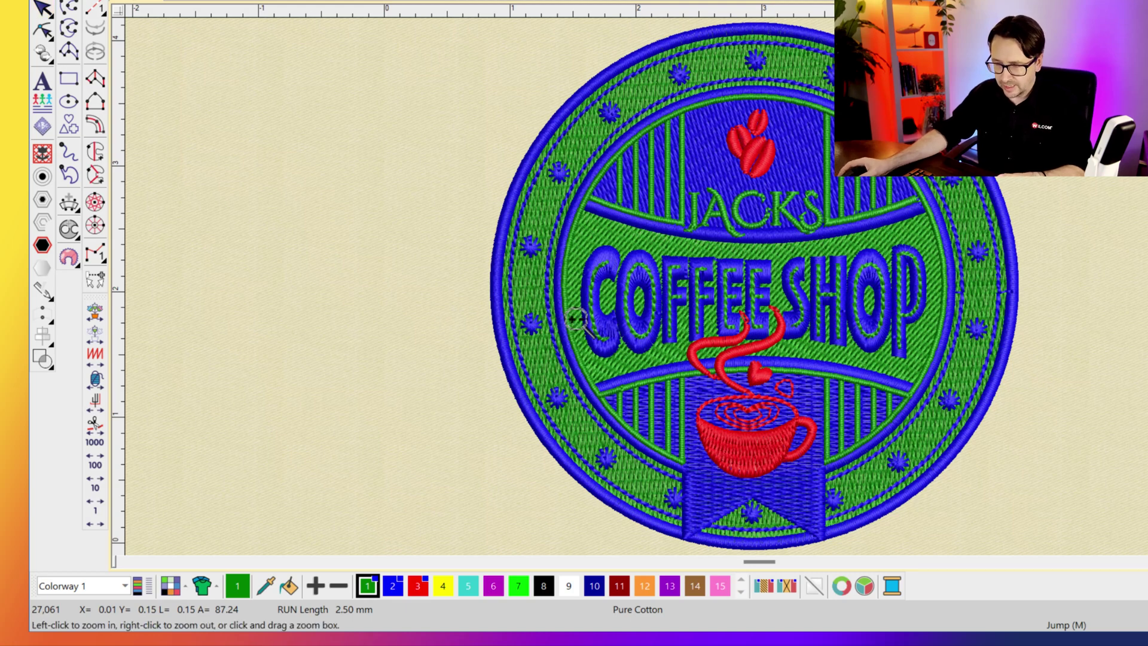
Zoom in on the red steam swirls above the coffee cup.
drag(633, 282, 834, 397)
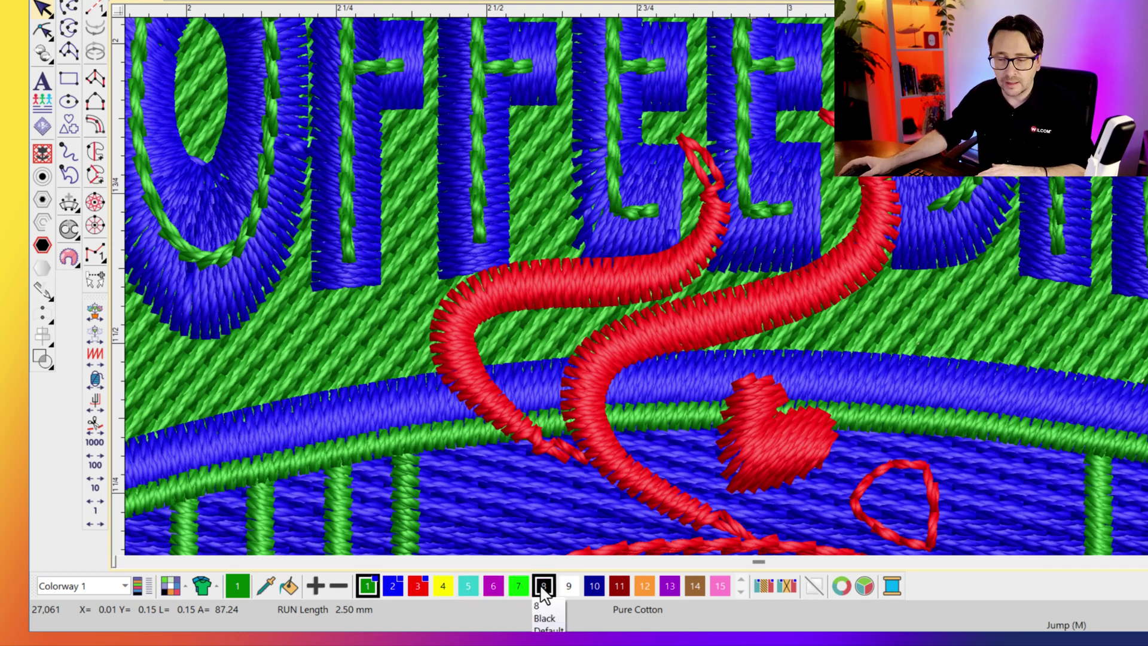
click(315, 587)
click(315, 587)
click(315, 587)
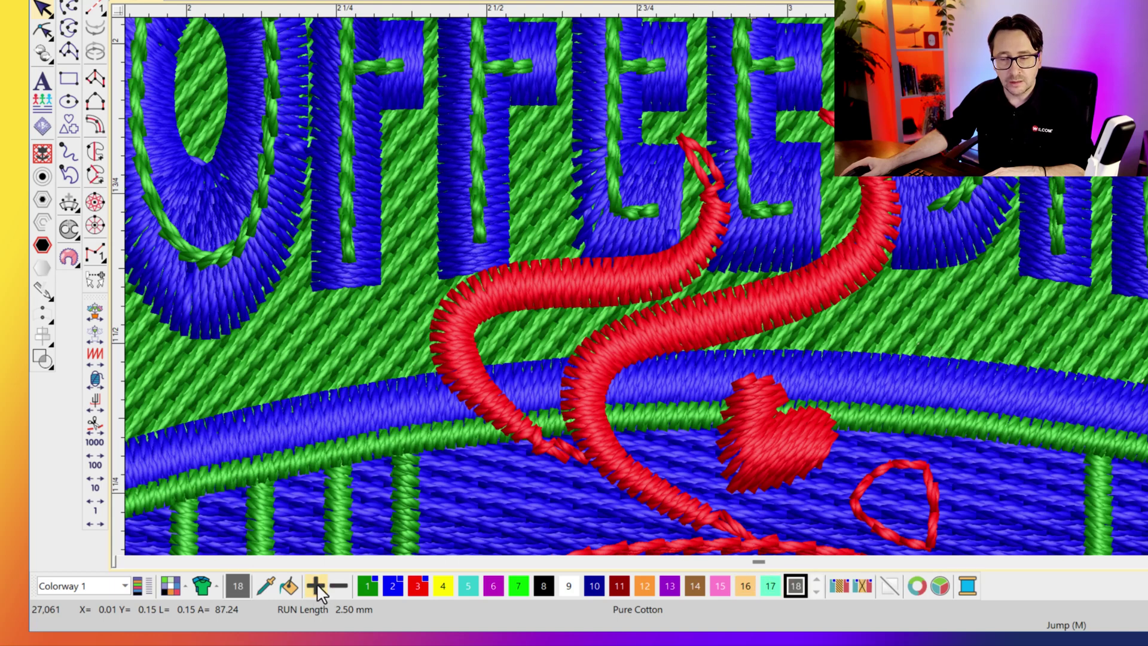
click(339, 587)
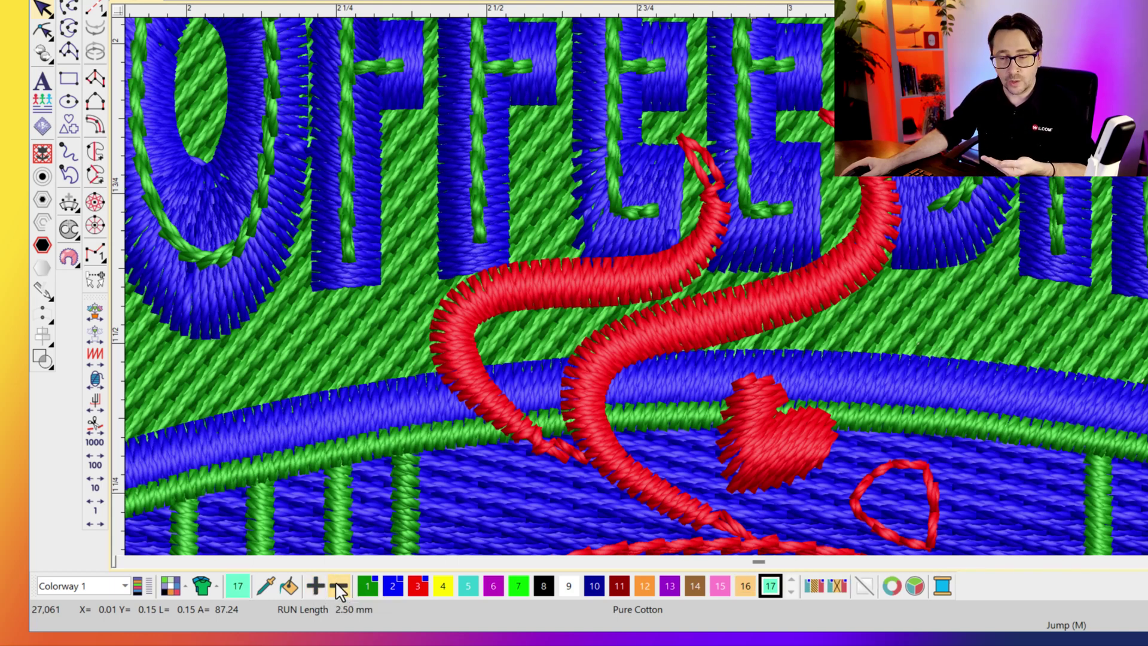
click(339, 588)
click(339, 587)
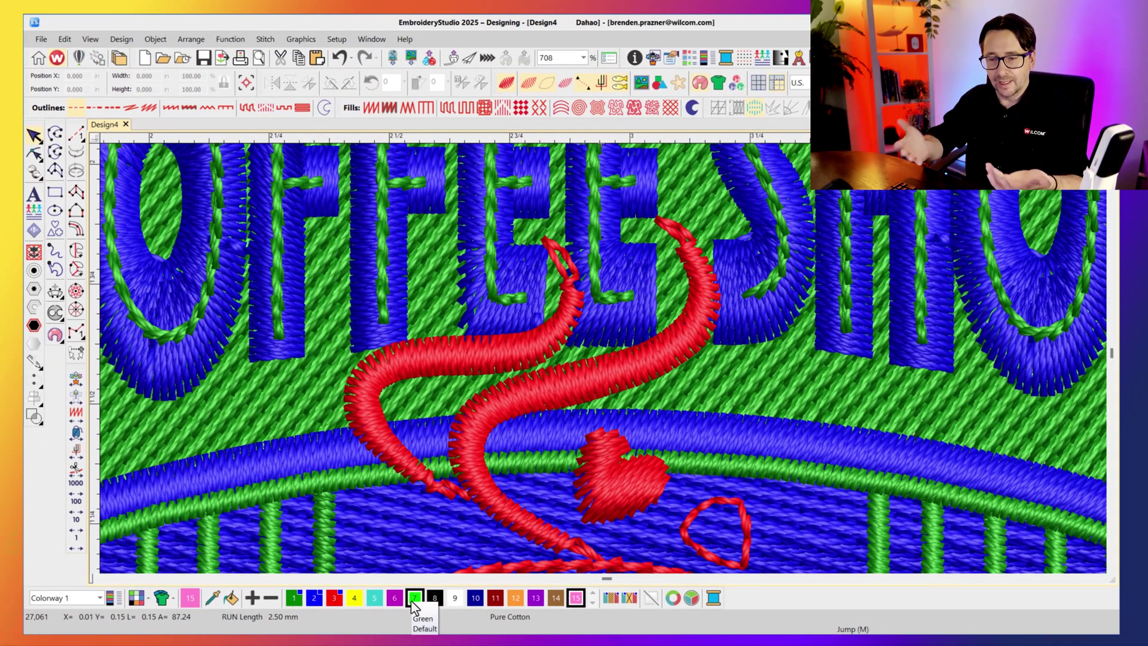
Zoom to fit the whole badge with 0, then glance at the colorway list.
key(0)
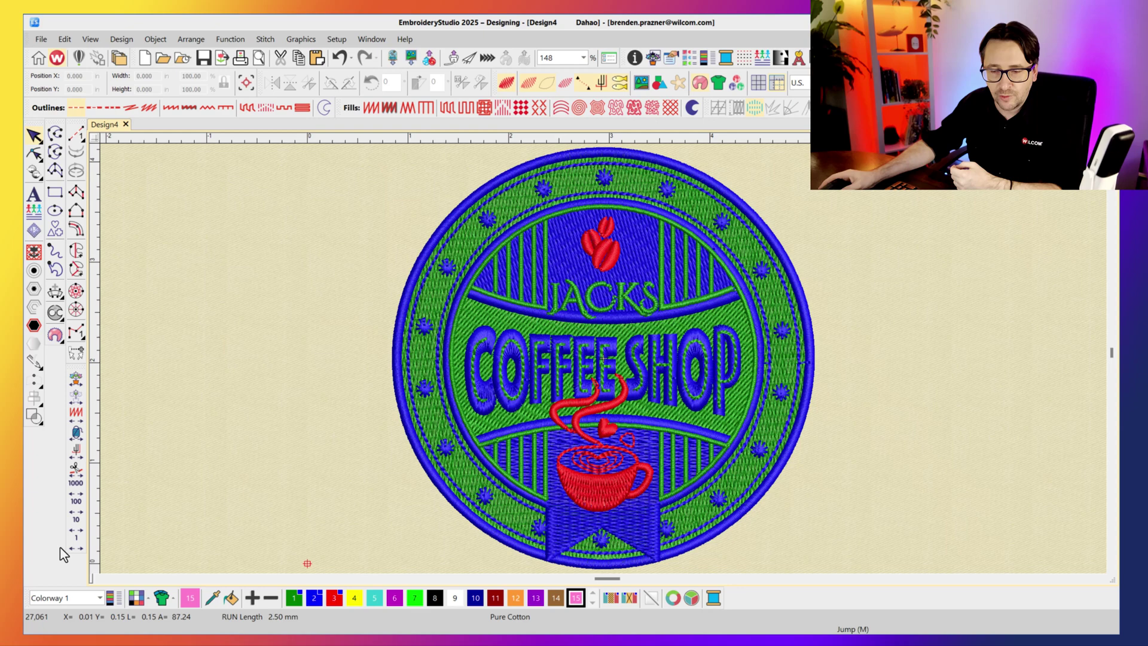
click(103, 598)
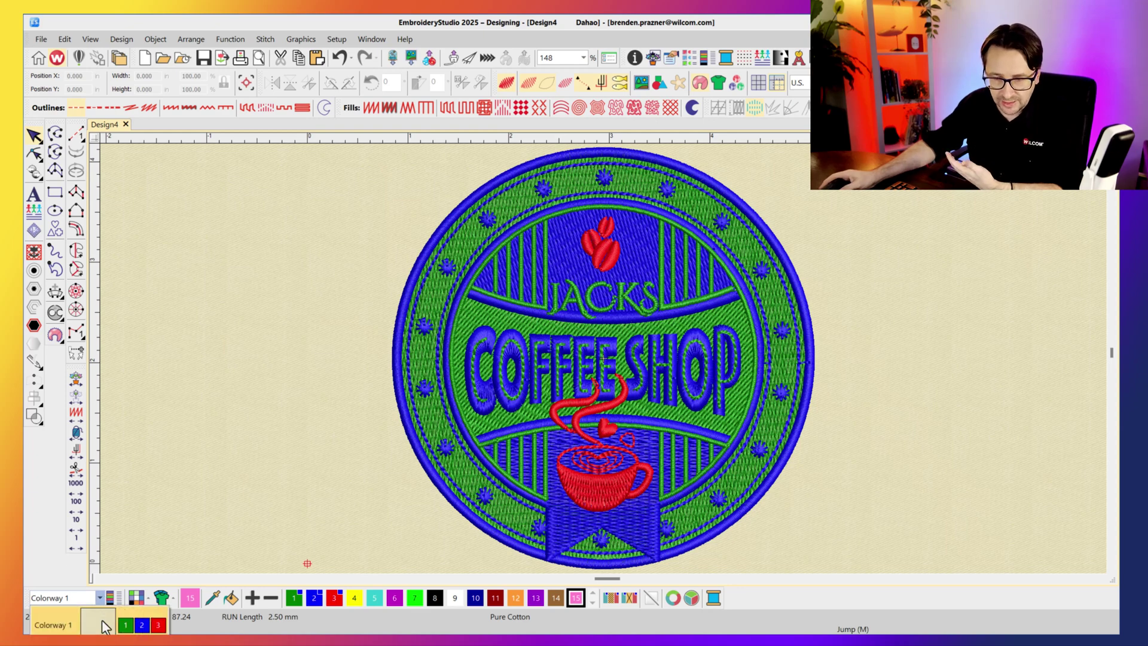
click(123, 544)
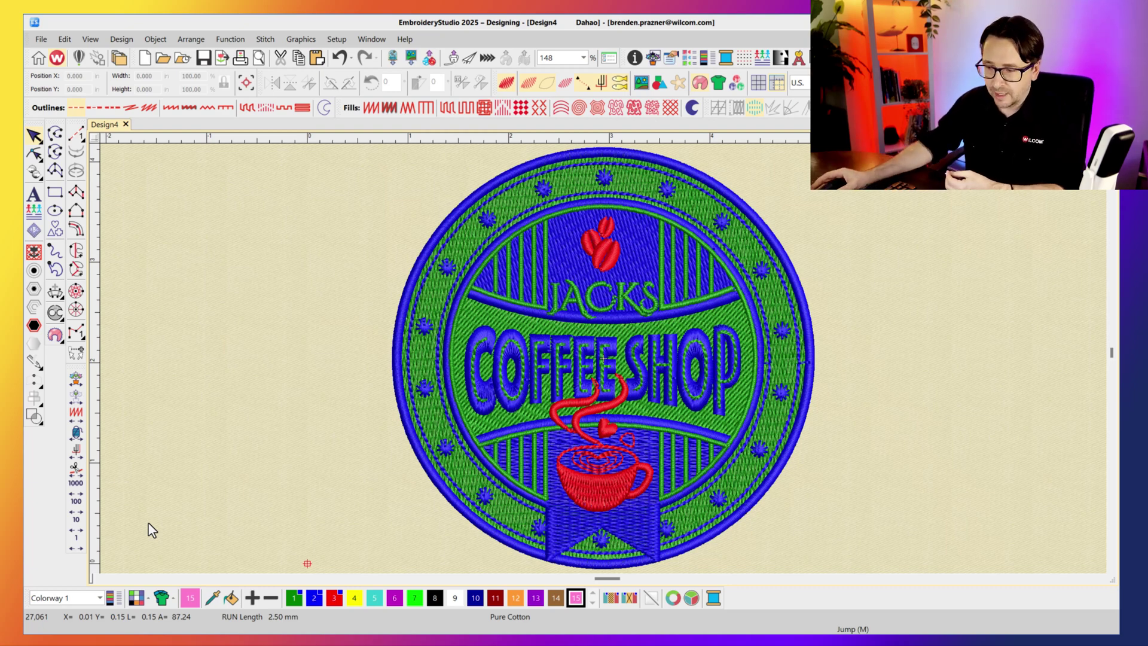
click(712, 598)
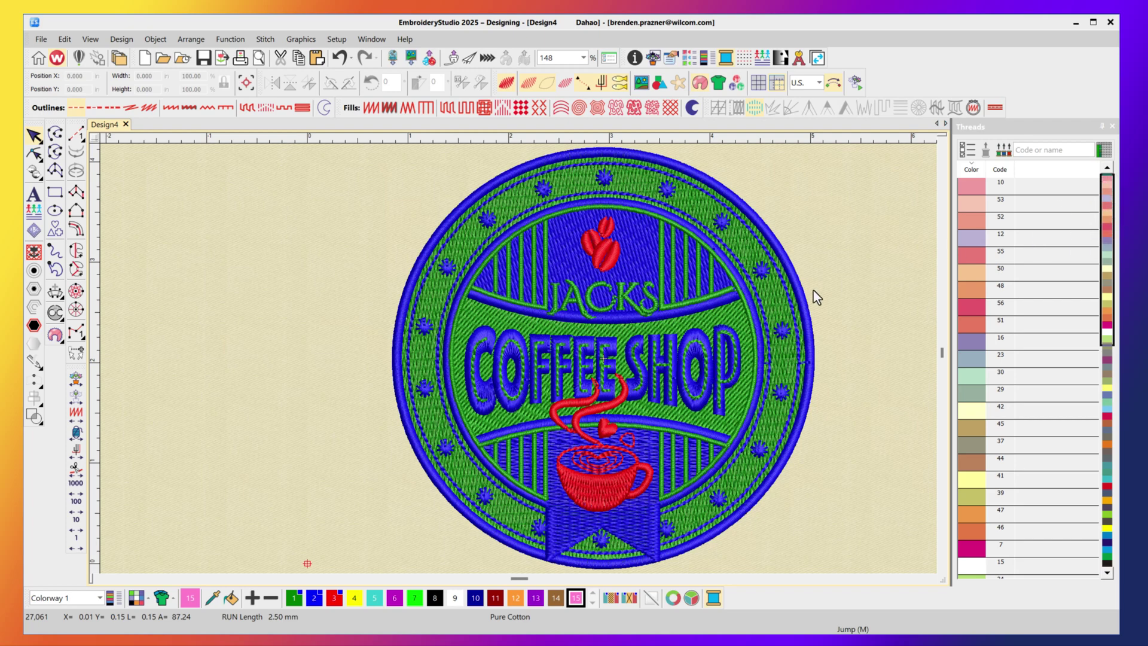
click(297, 605)
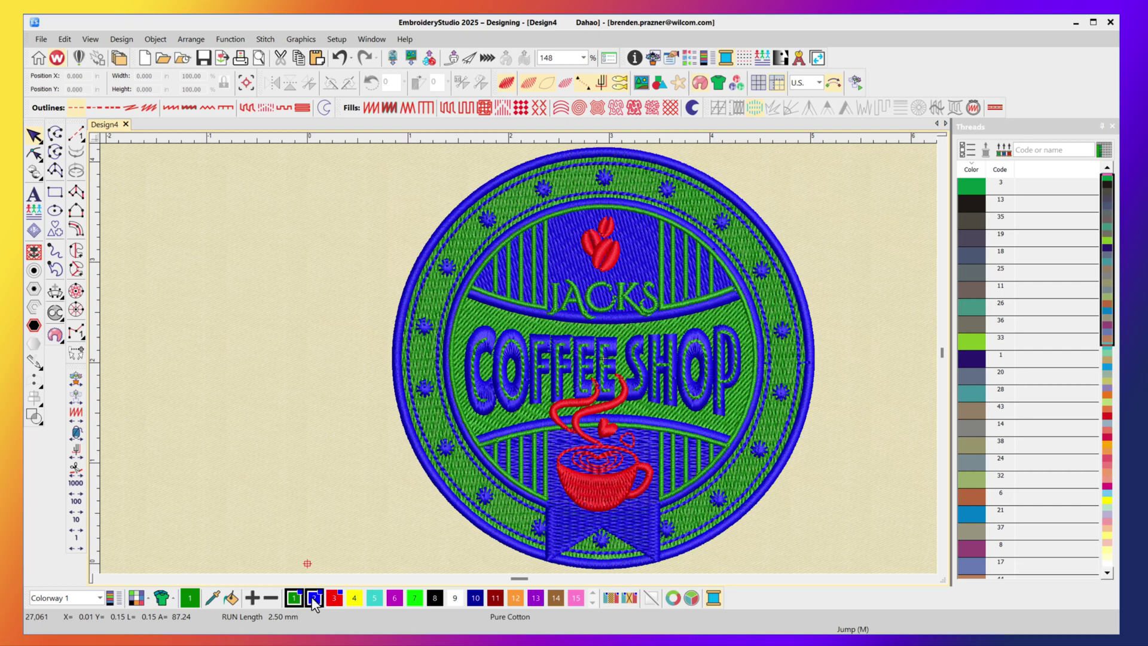
click(314, 600)
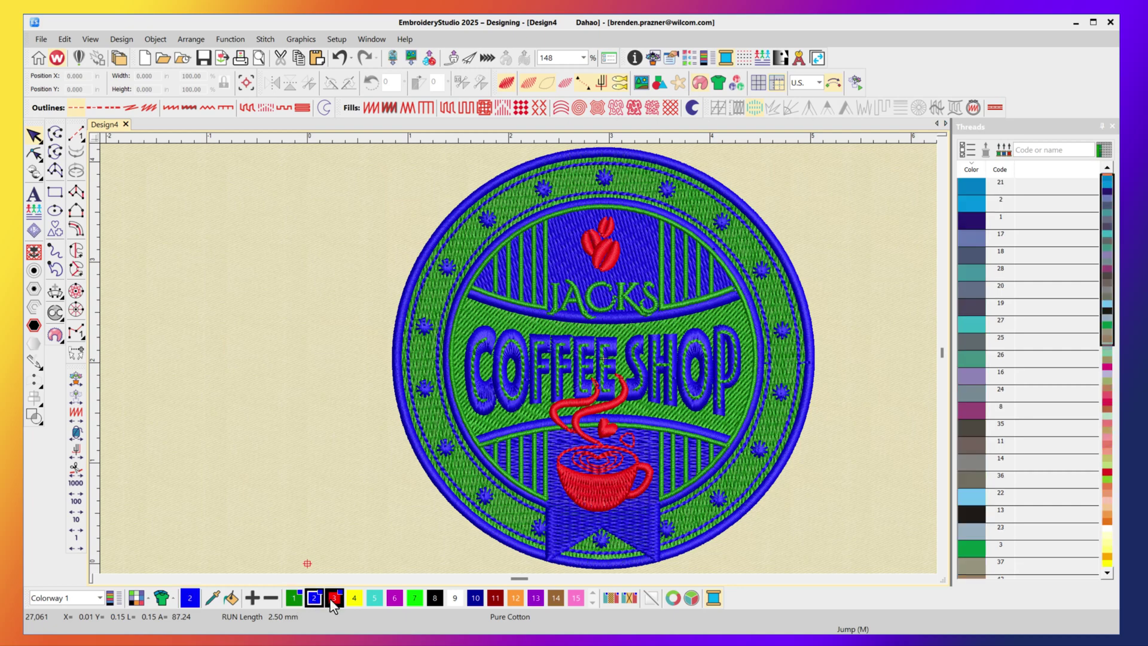
click(334, 601)
click(353, 600)
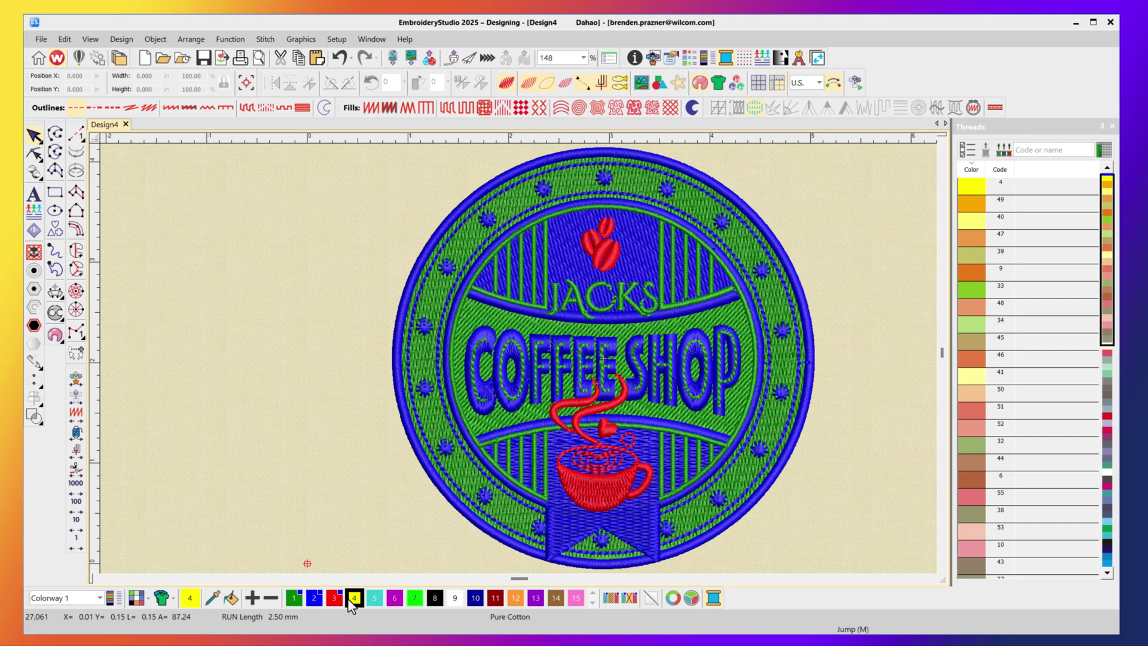
click(295, 600)
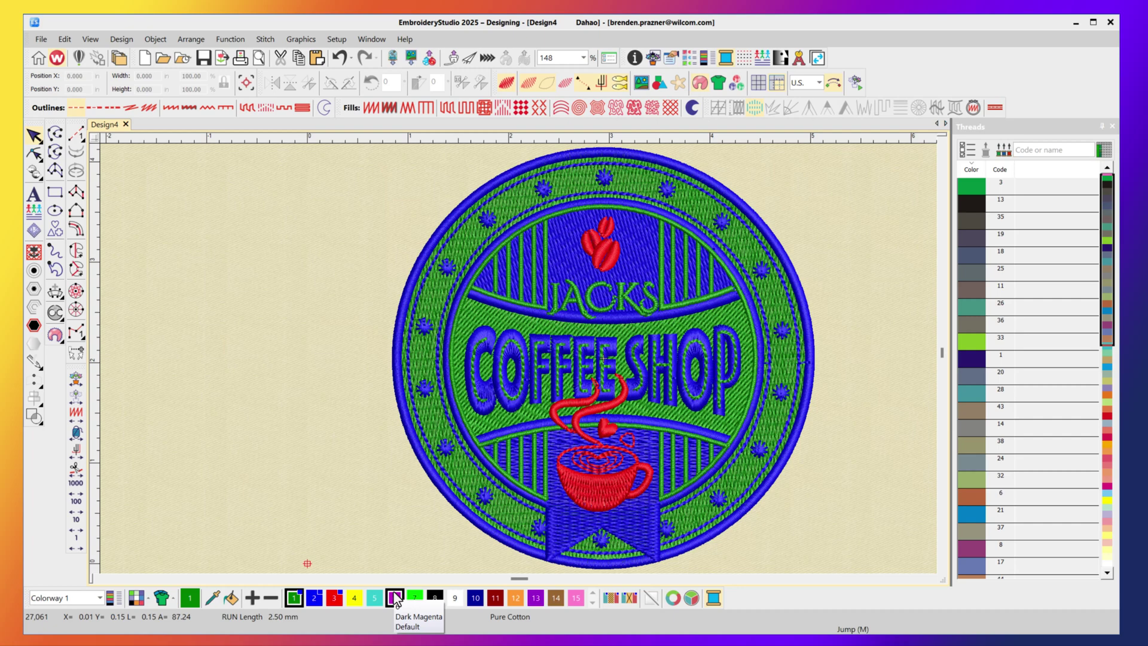
Replace Wilcom with Madeira Classic 40 in the selected thread charts.
click(966, 152)
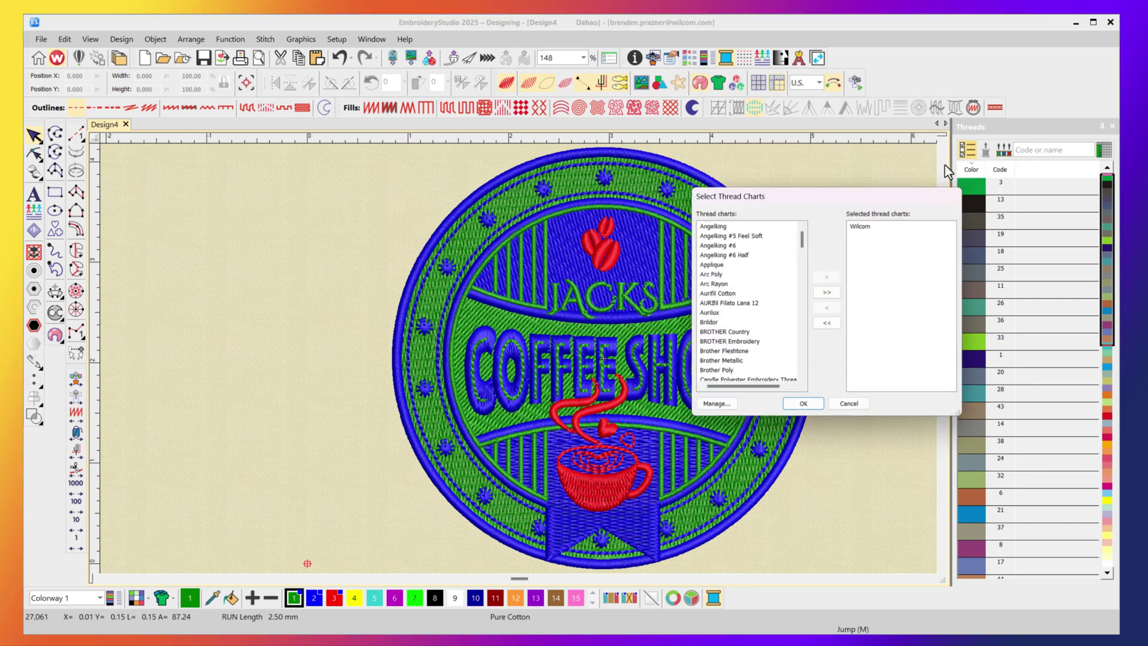
drag(878, 199, 614, 202)
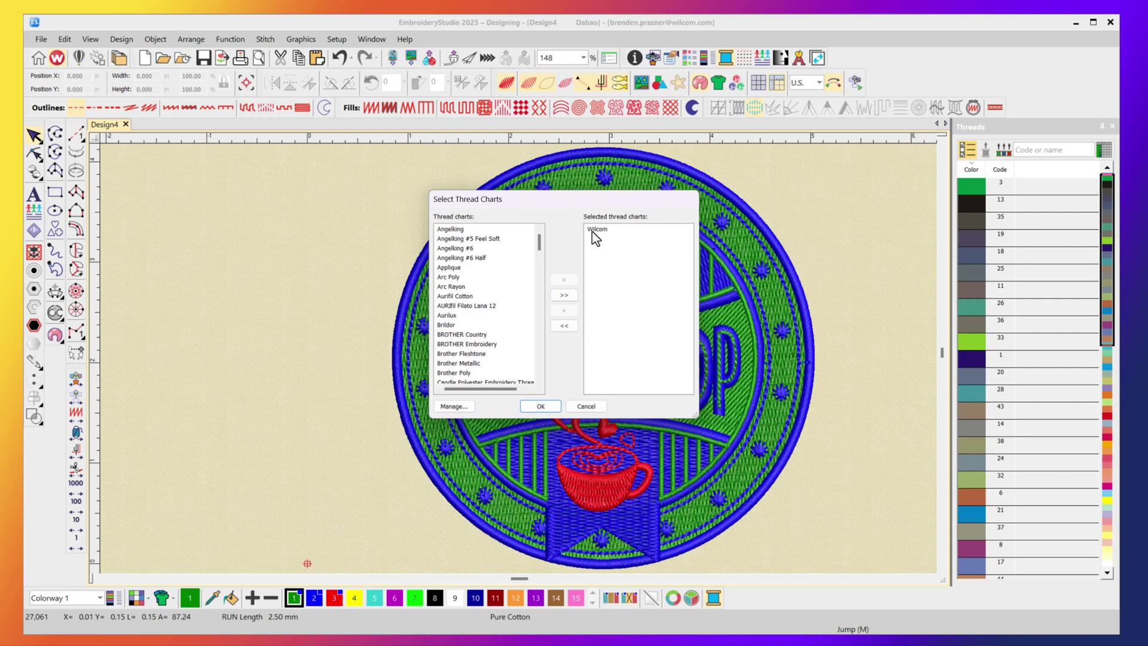
click(592, 232)
click(565, 311)
drag(540, 240, 537, 326)
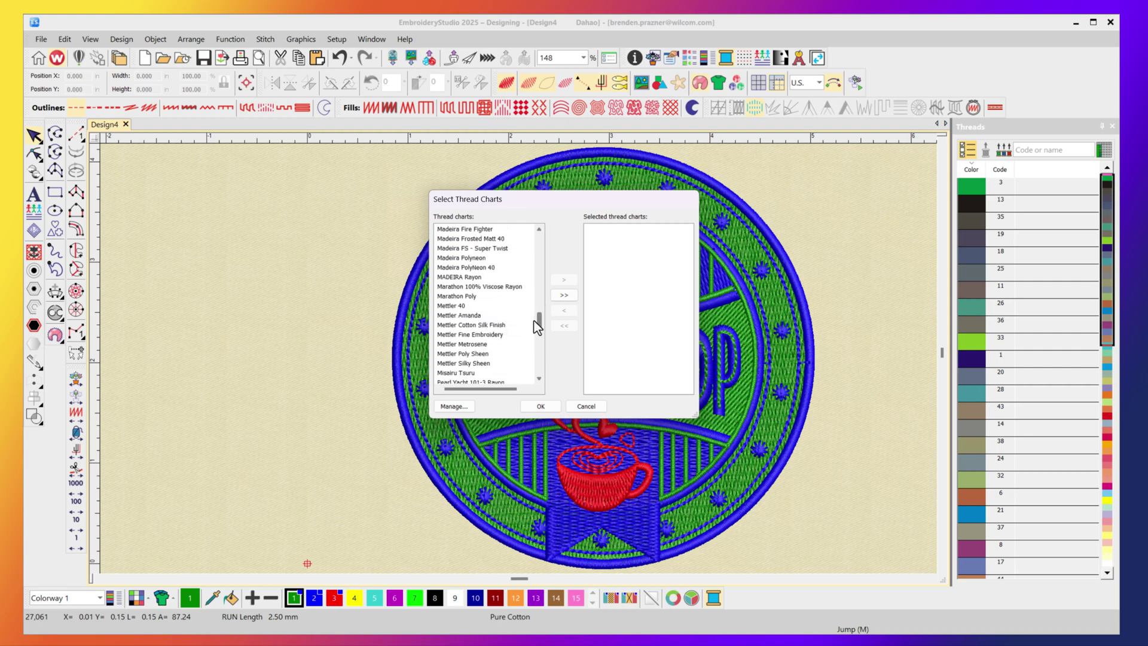
scroll(480, 280, up, 1)
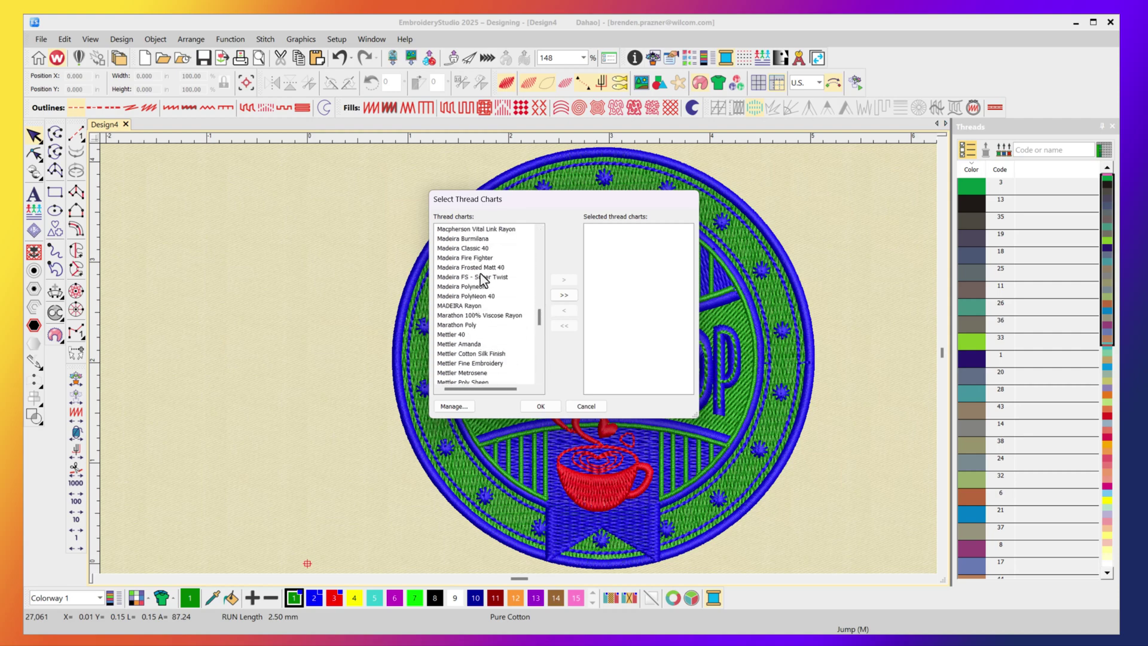
click(478, 240)
scroll(481, 251, up, 1)
click(562, 285)
Add Mettler Amanda and try creating a custom thread chart, then cancel.
click(476, 334)
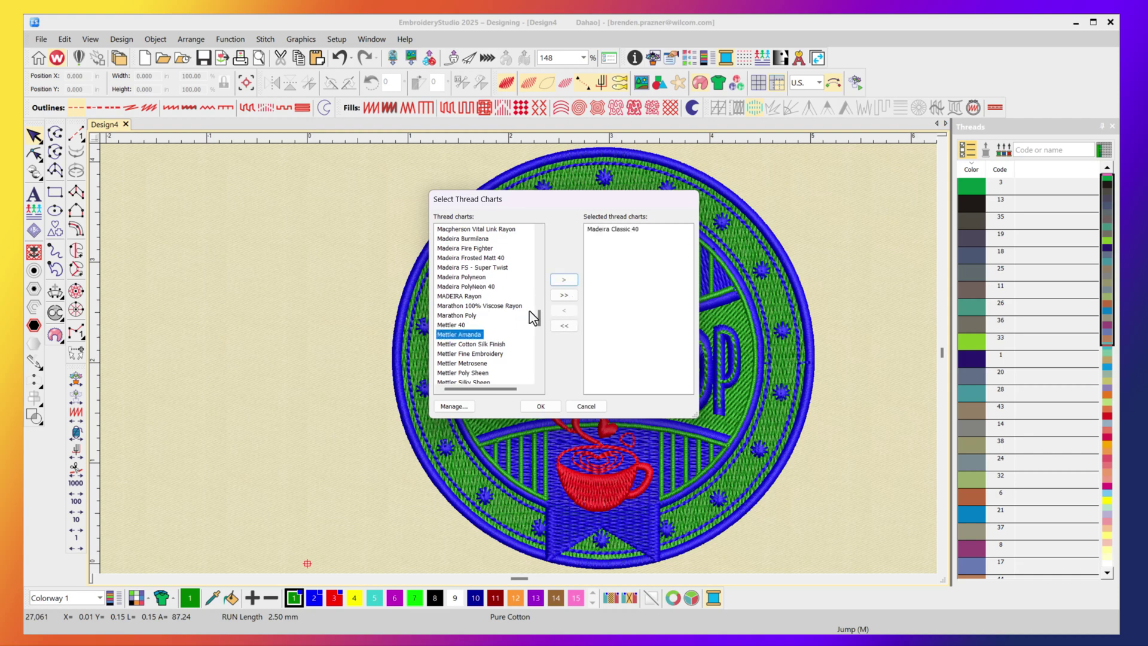
click(563, 279)
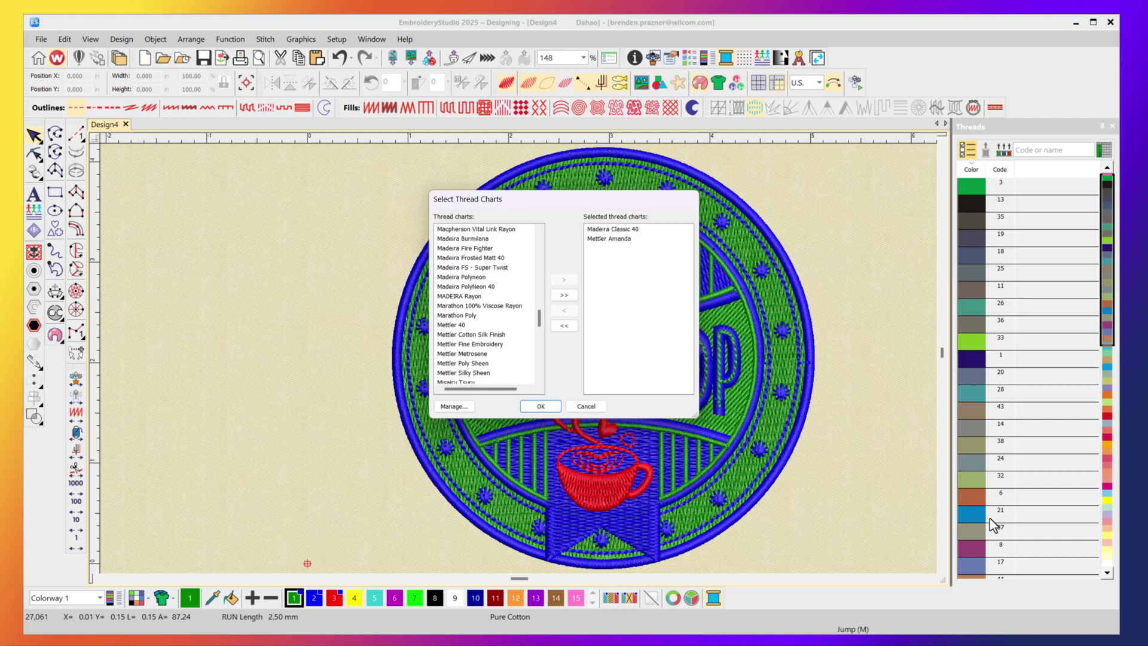
click(454, 407)
click(656, 236)
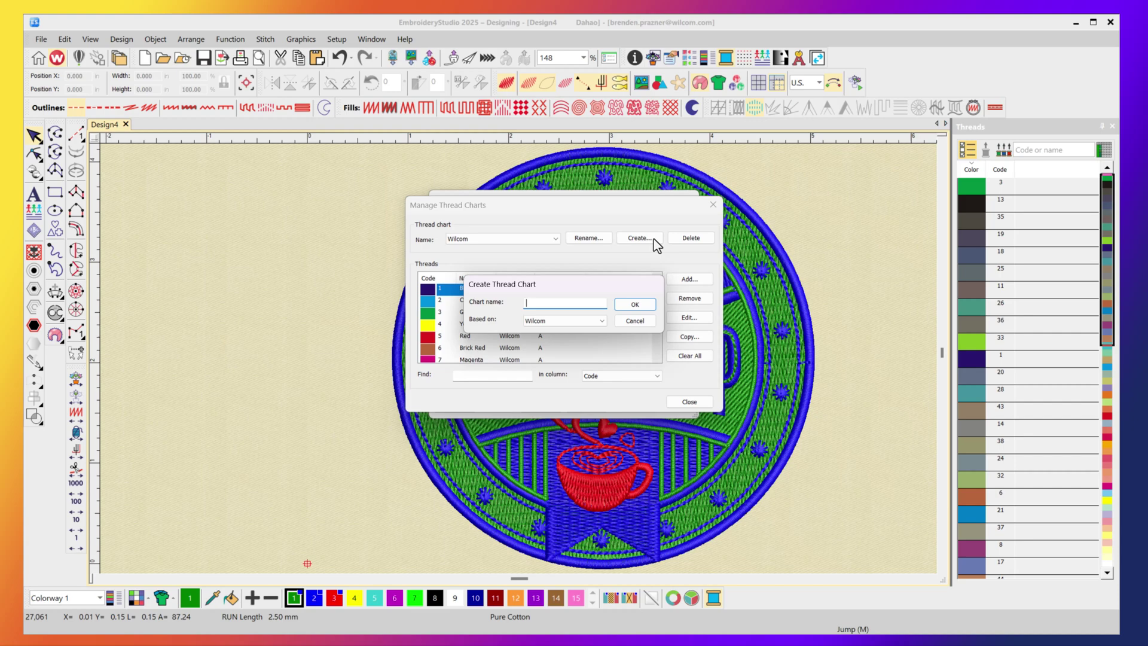
click(635, 322)
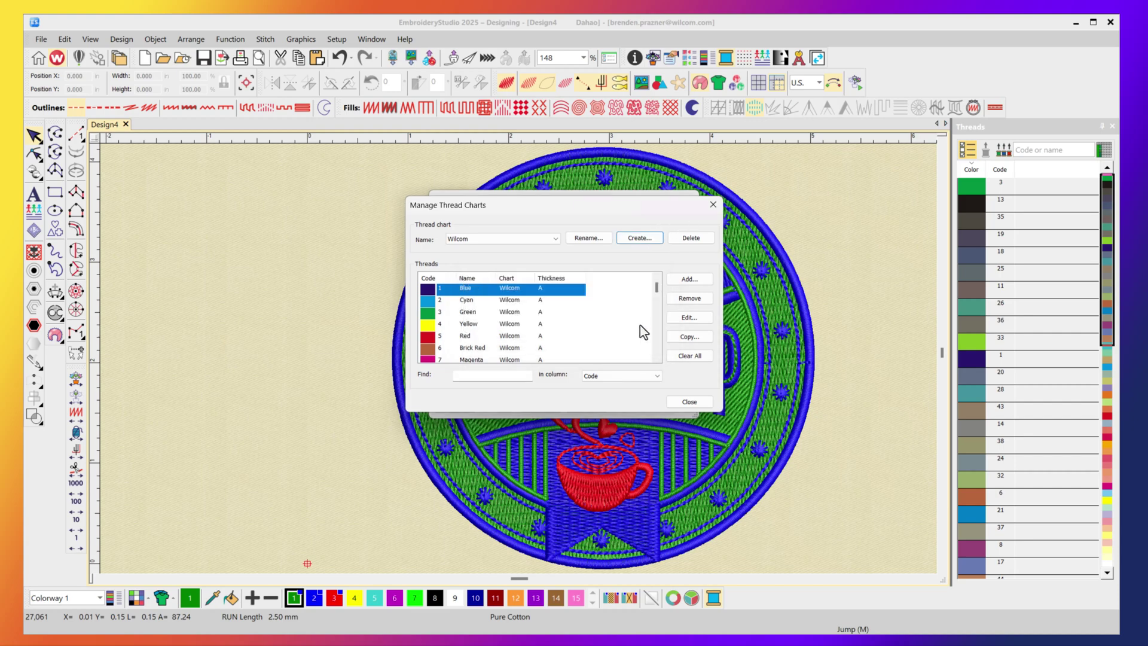
click(688, 401)
Remove Mettler Amanda, leaving Madeira Classic 40 as the only chart, and confirm.
click(622, 239)
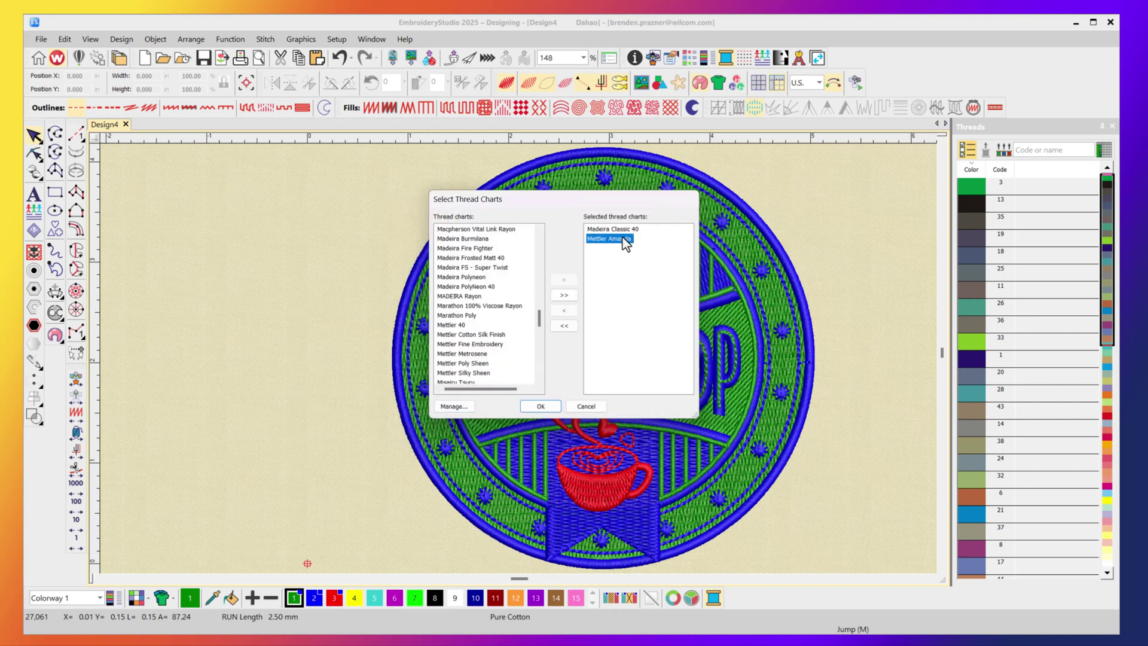
click(571, 311)
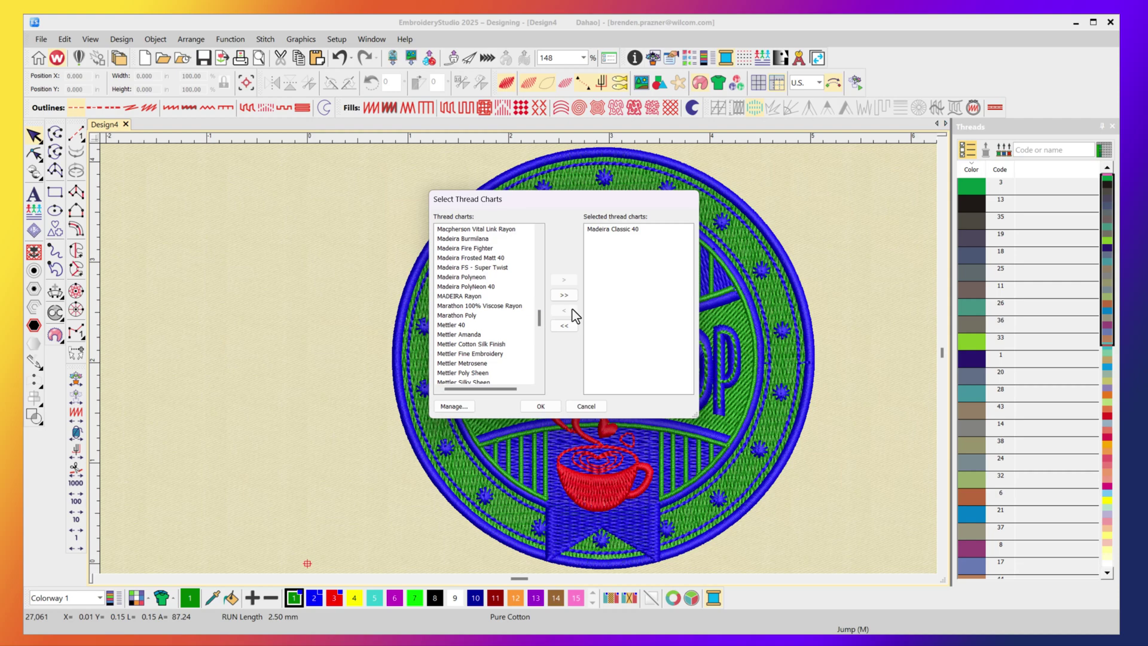
click(551, 410)
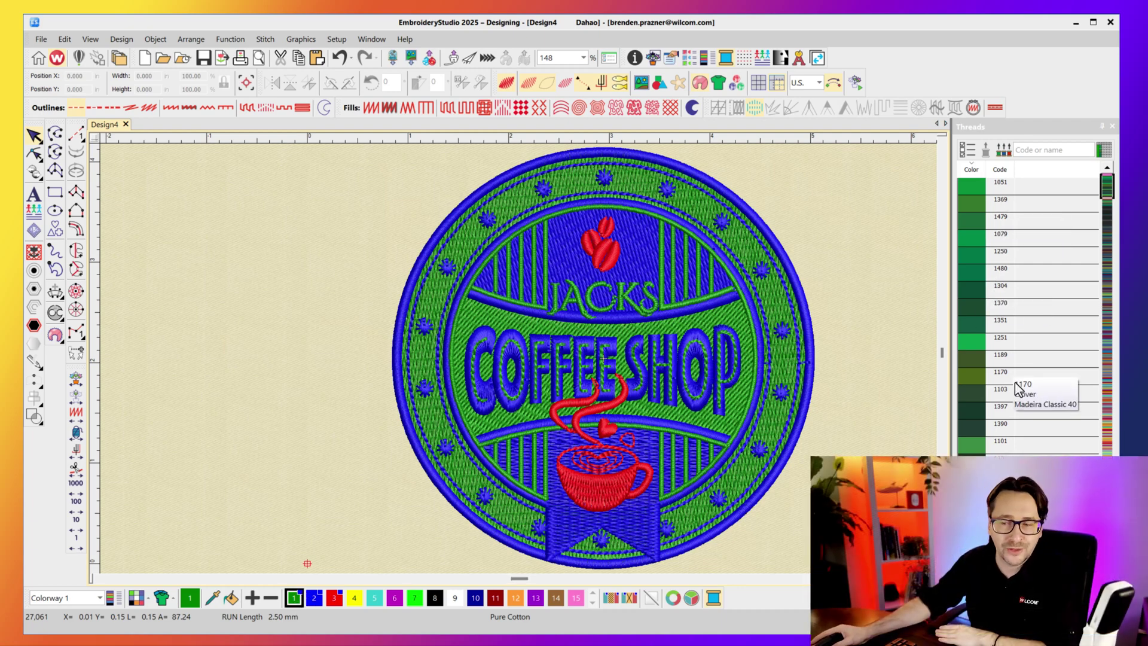
click(318, 599)
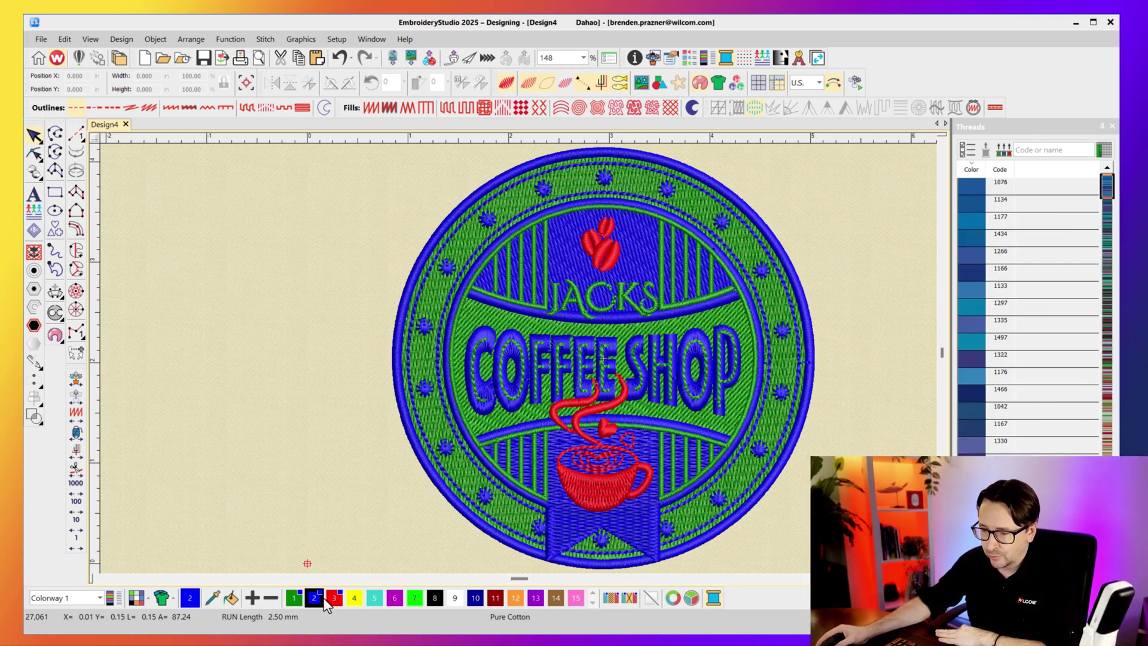
click(331, 598)
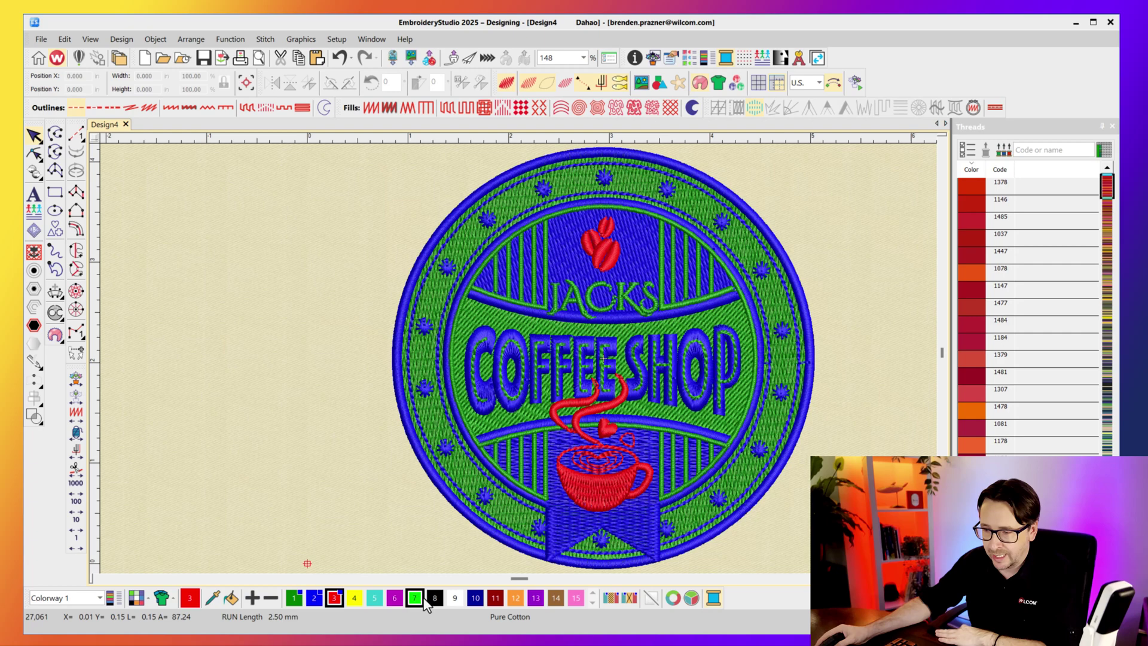
click(492, 598)
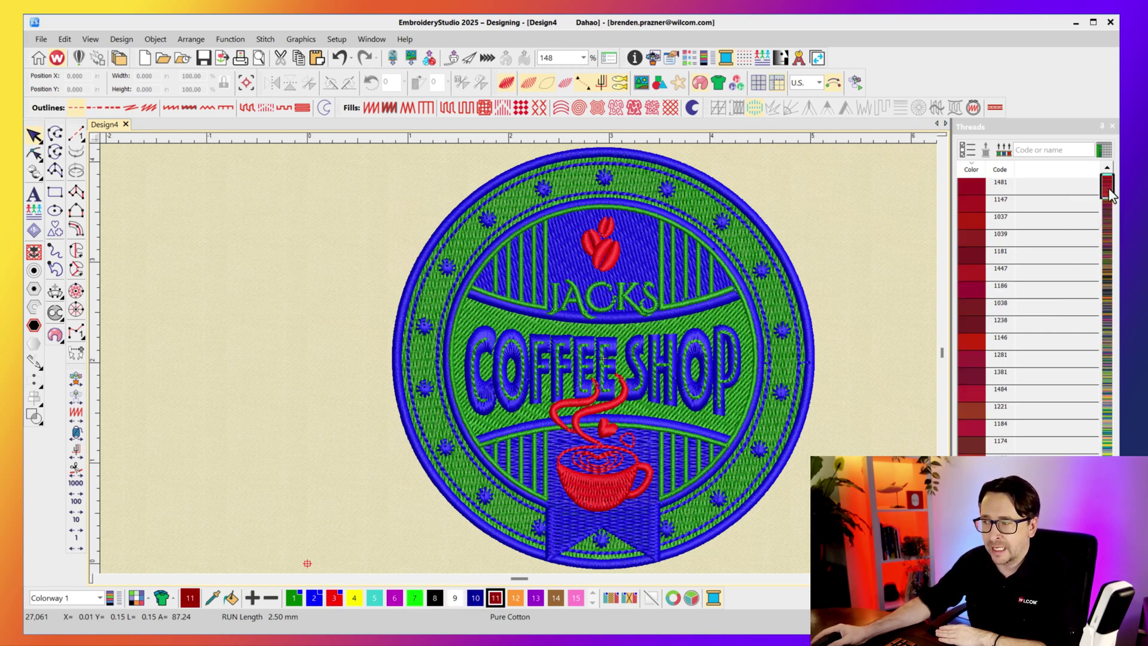
click(1103, 233)
drag(1103, 234, 1116, 163)
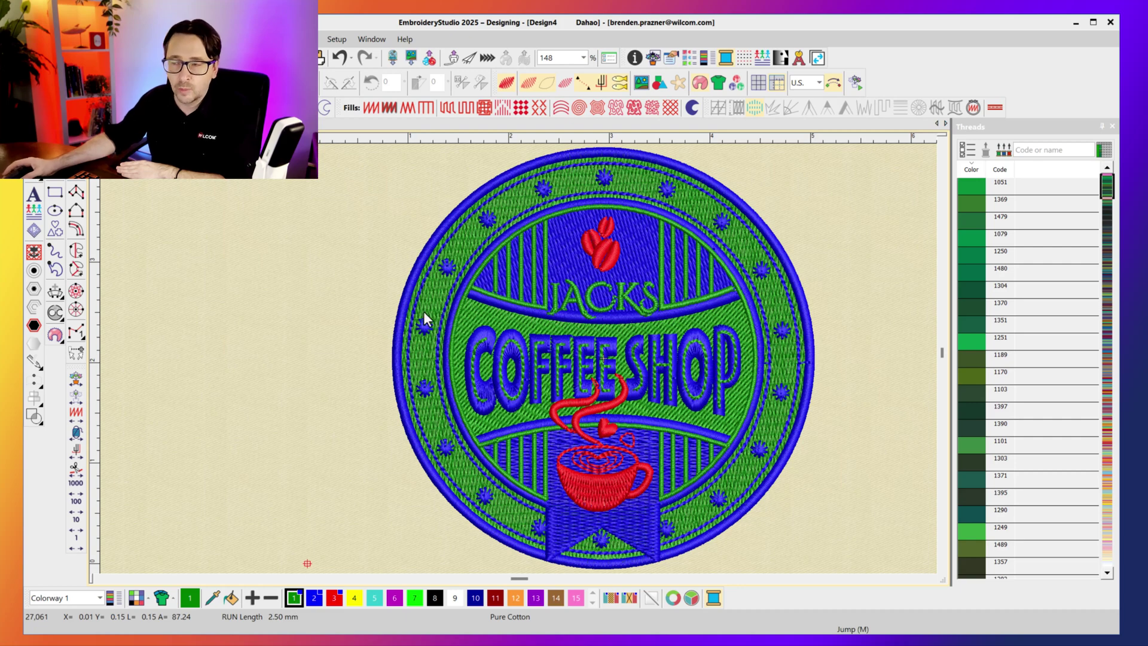
Recolour the green areas with cream thread 1022.
click(1056, 154)
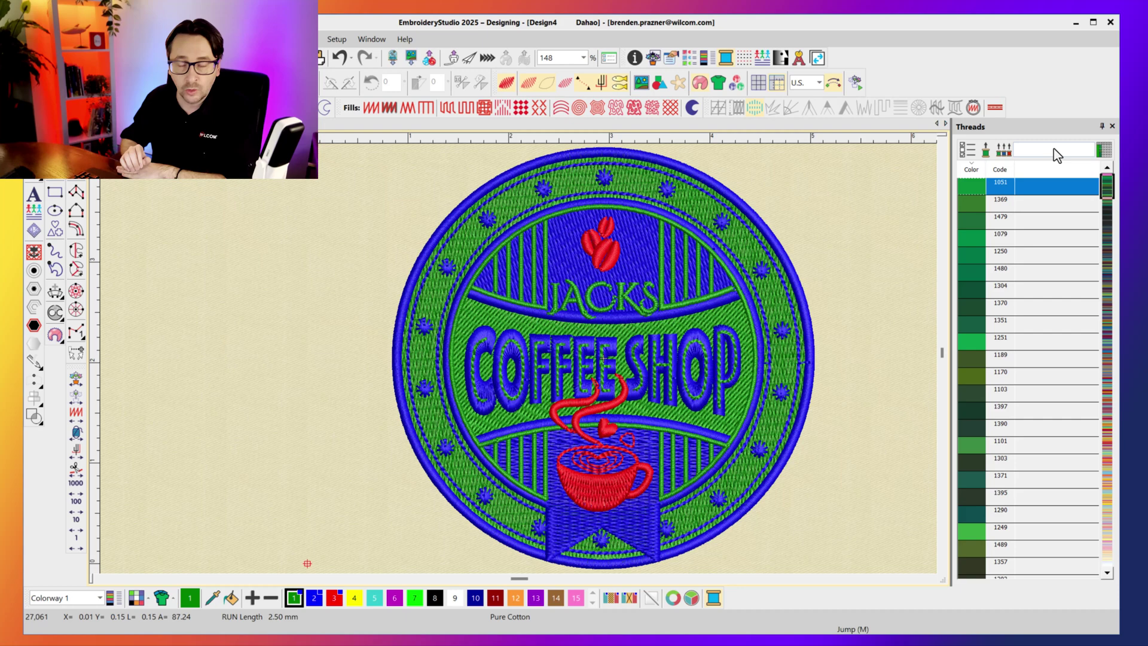
text(1)
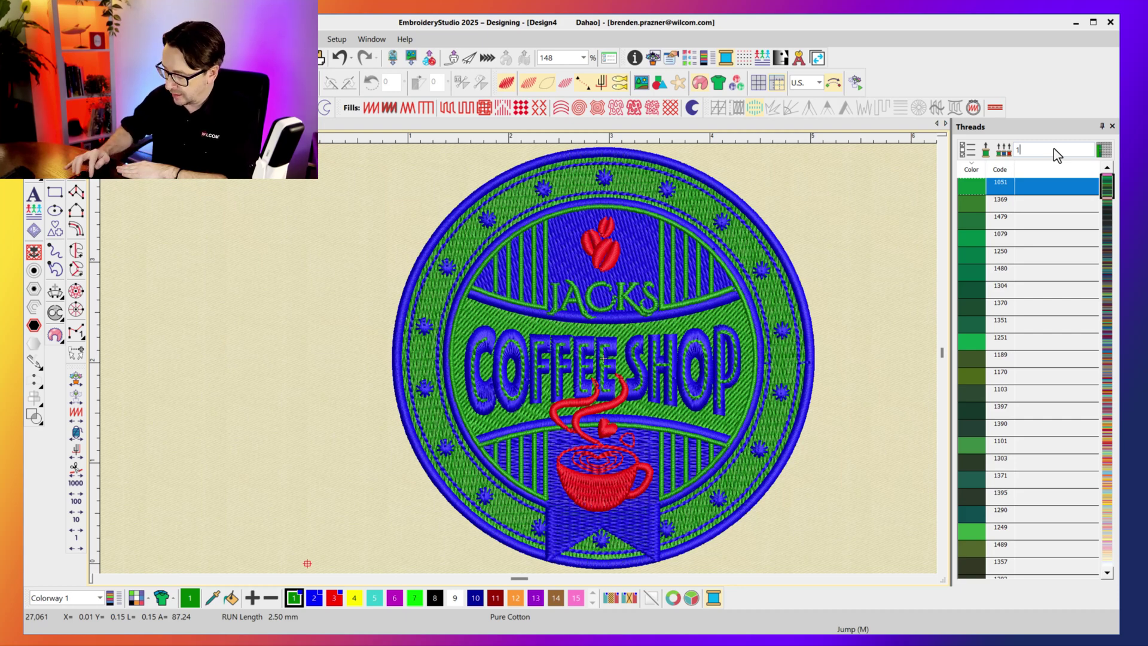
text(022)
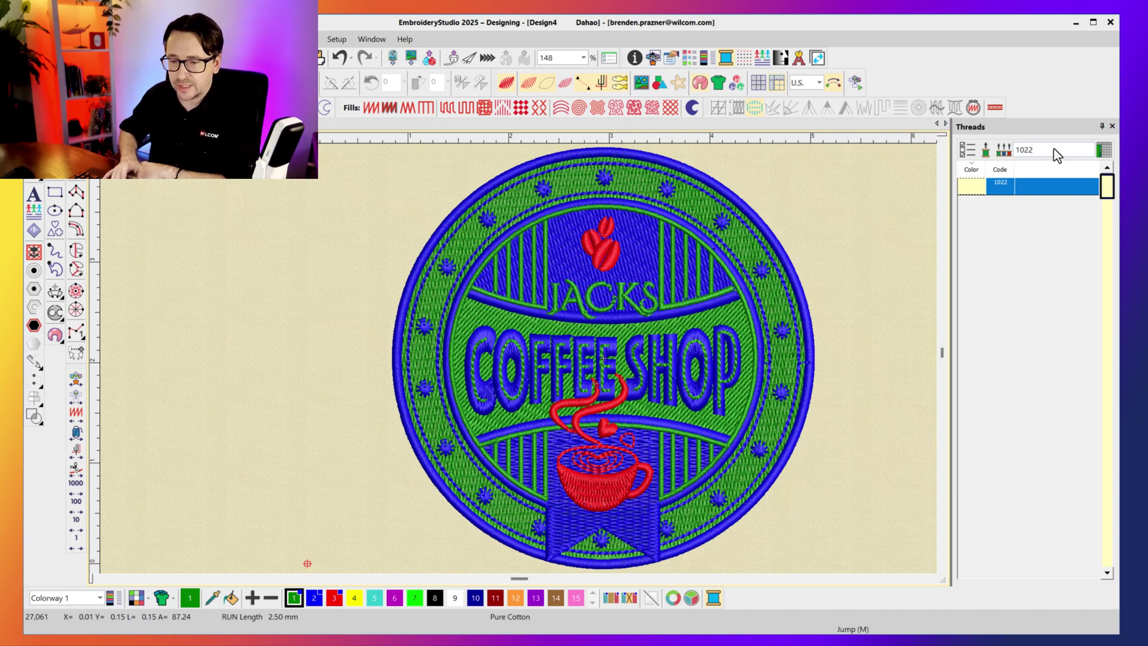
key(Return)
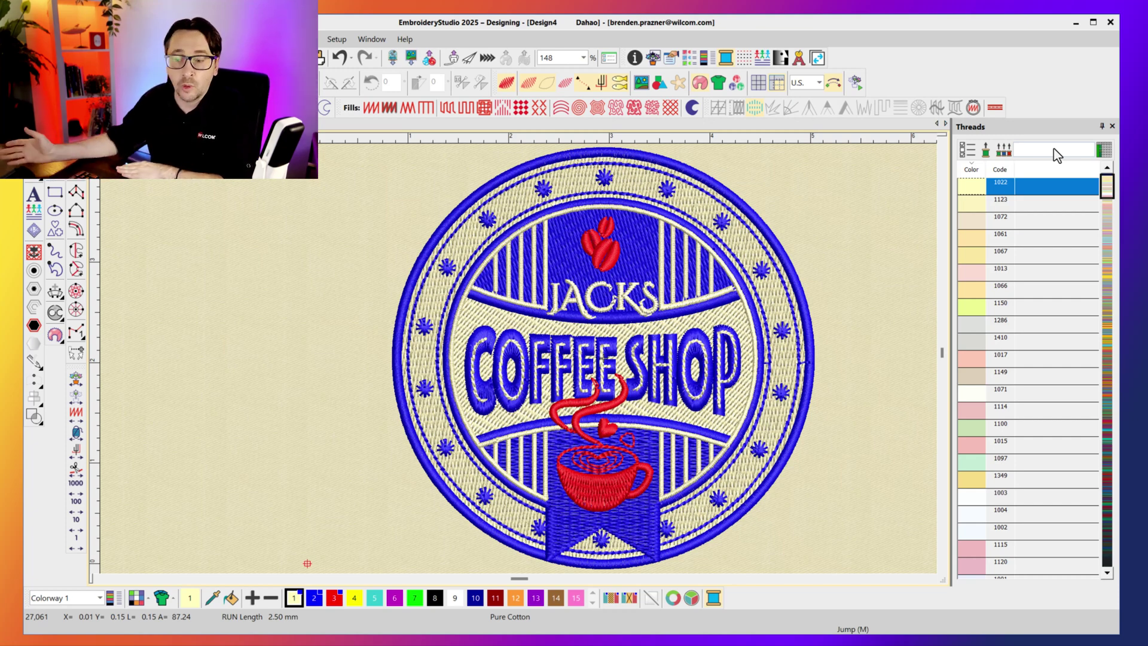
Change colour 2, the blue areas, to gold thread 1192.
click(314, 601)
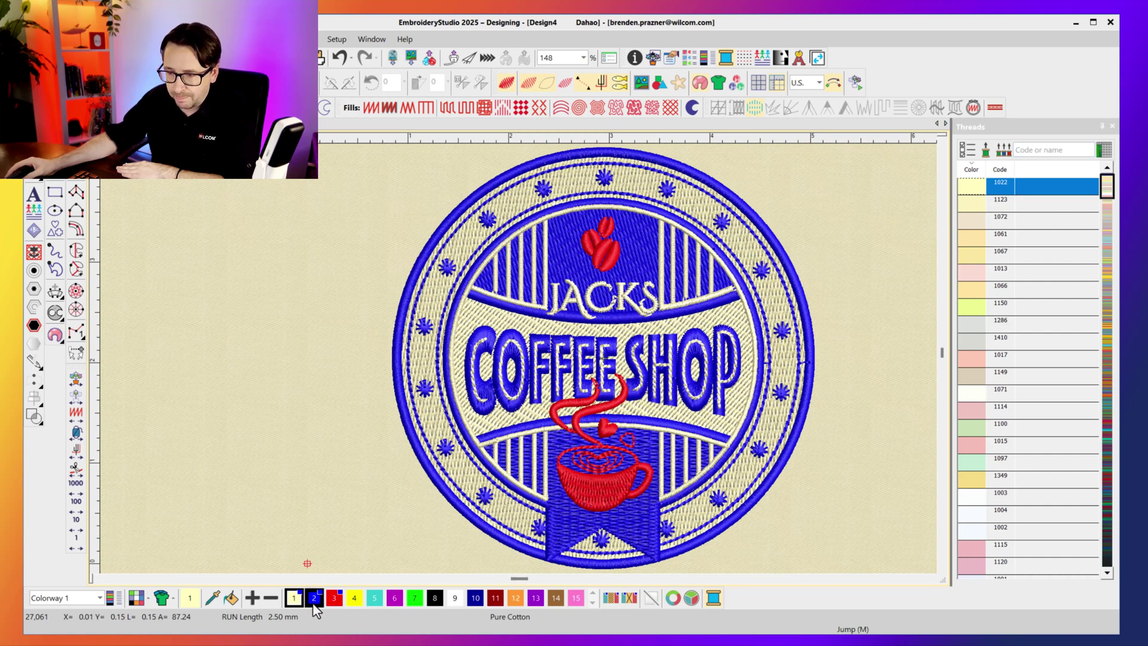
click(1070, 151)
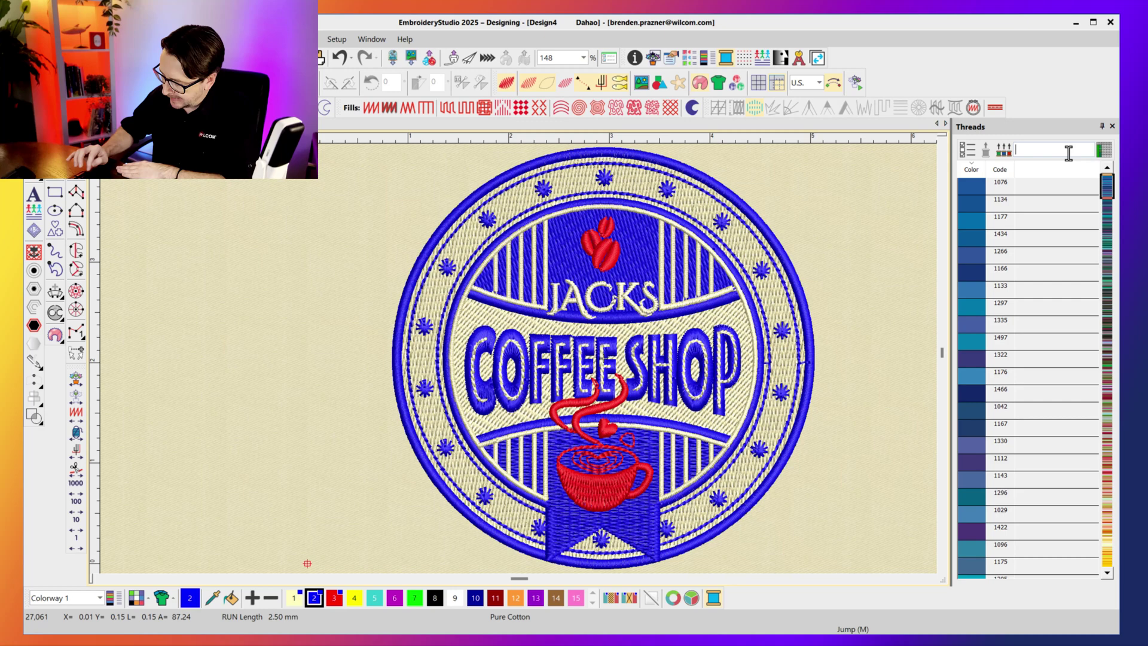
text(1192)
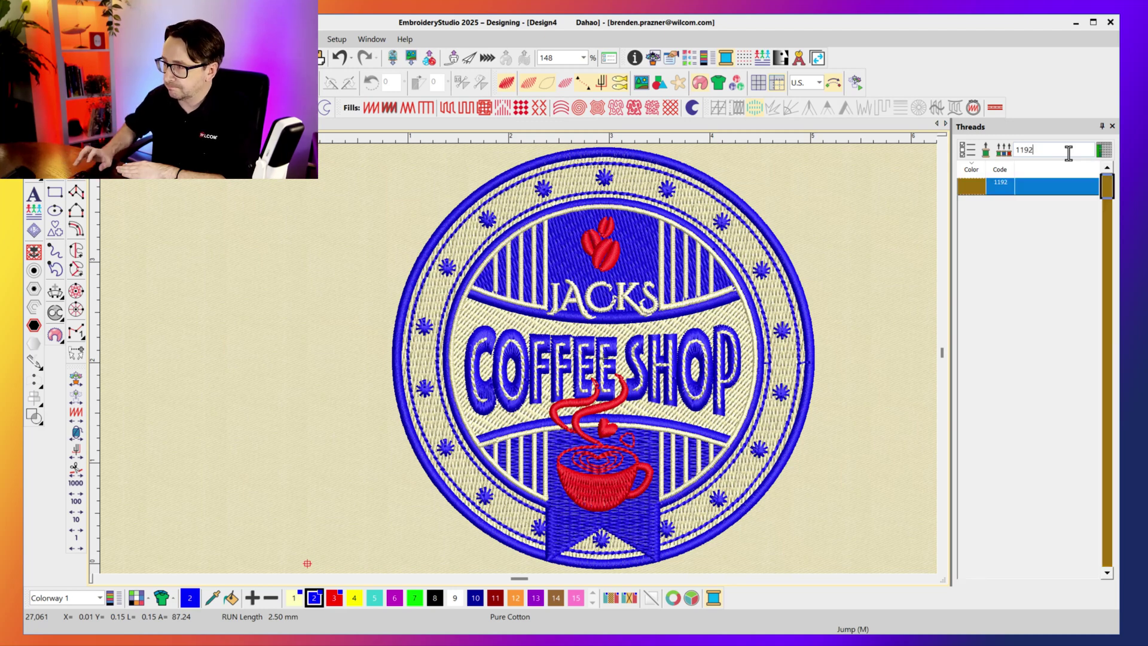
key(Return)
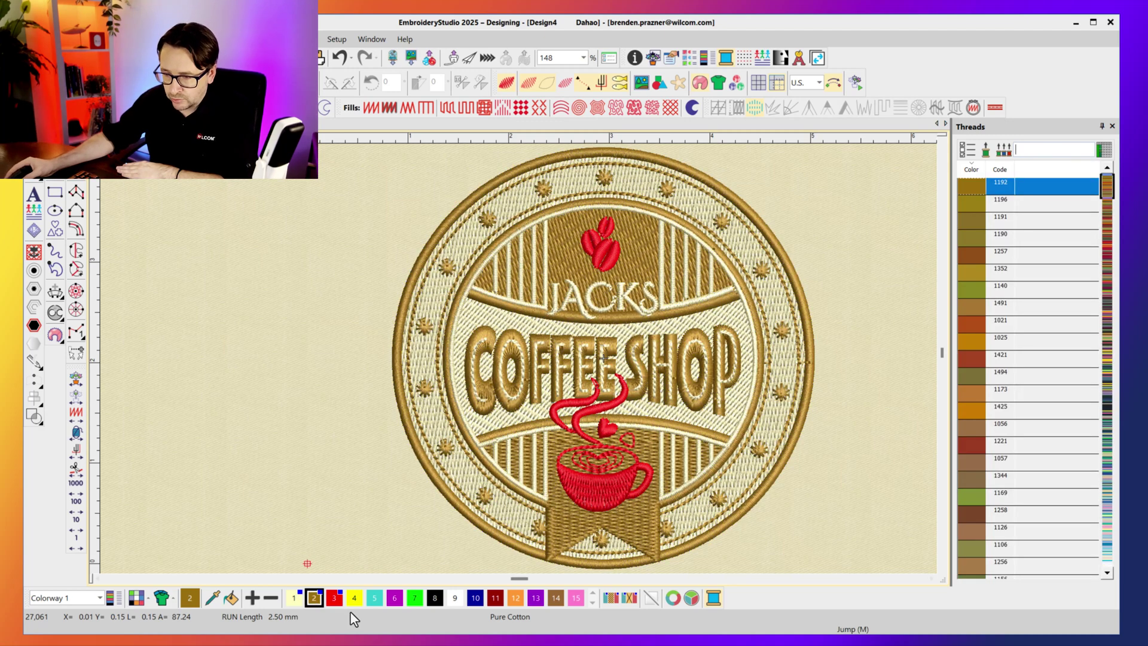
Give colour 3 brown thread 1173 and zoom in on the steam stitching.
click(334, 598)
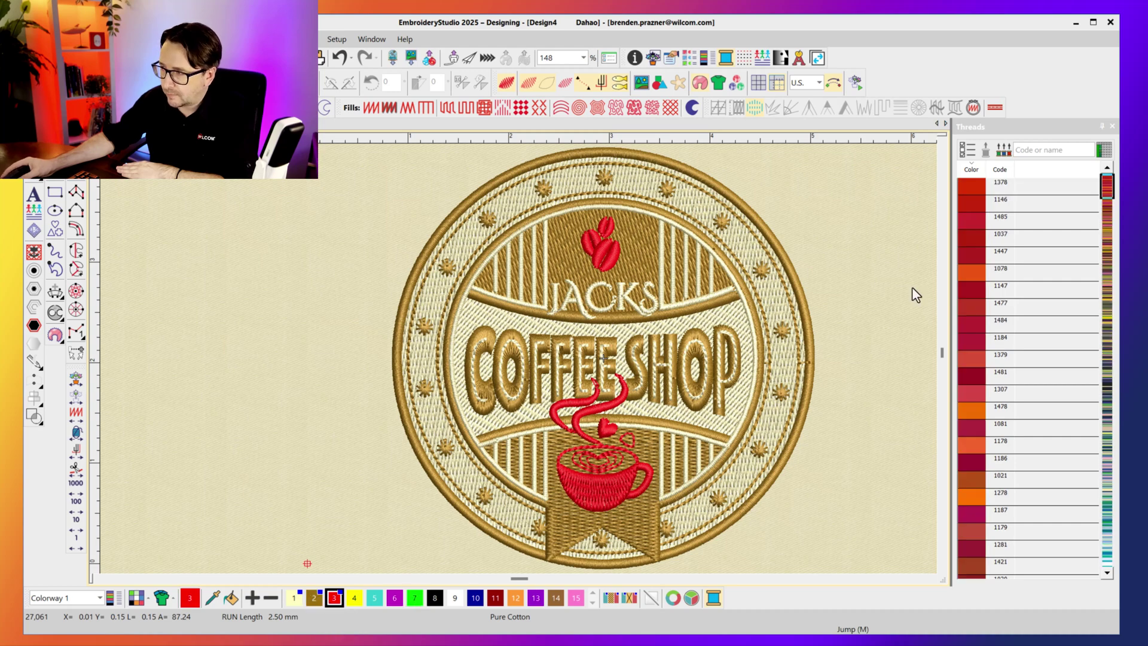
click(1037, 150)
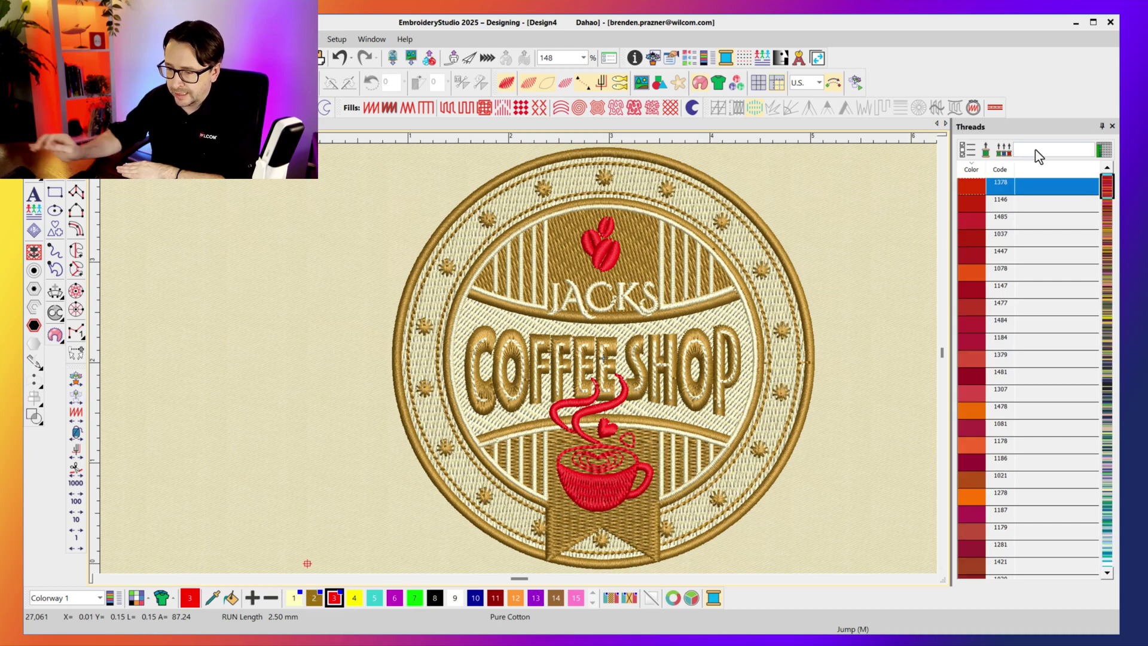
text(1173)
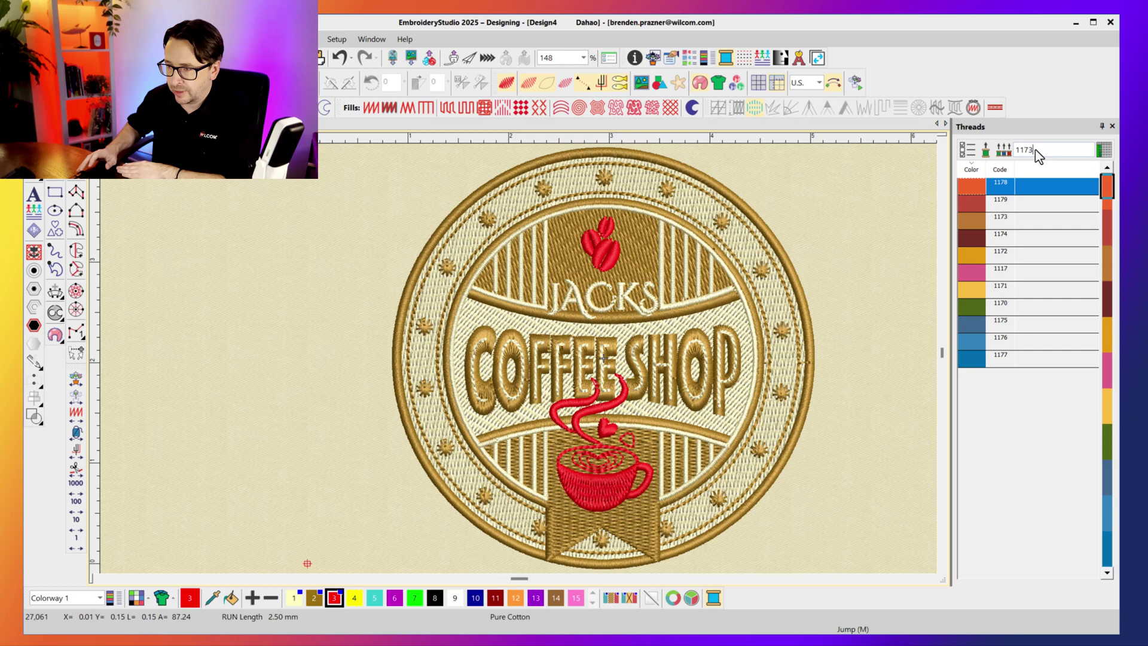
key(Return)
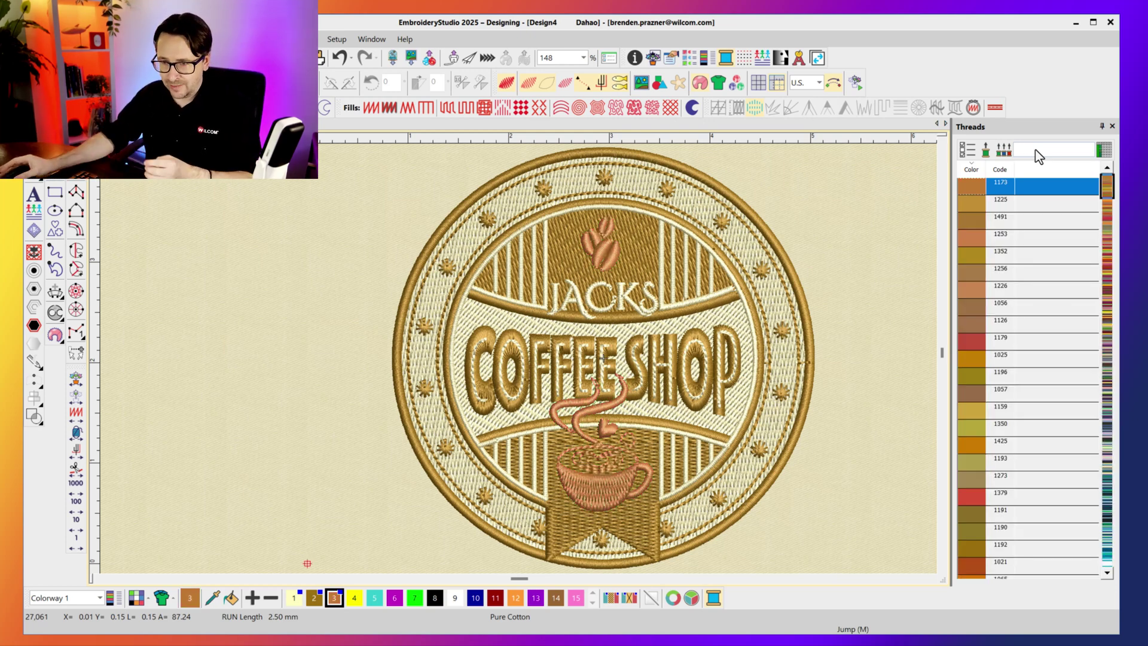
click(319, 376)
key(b)
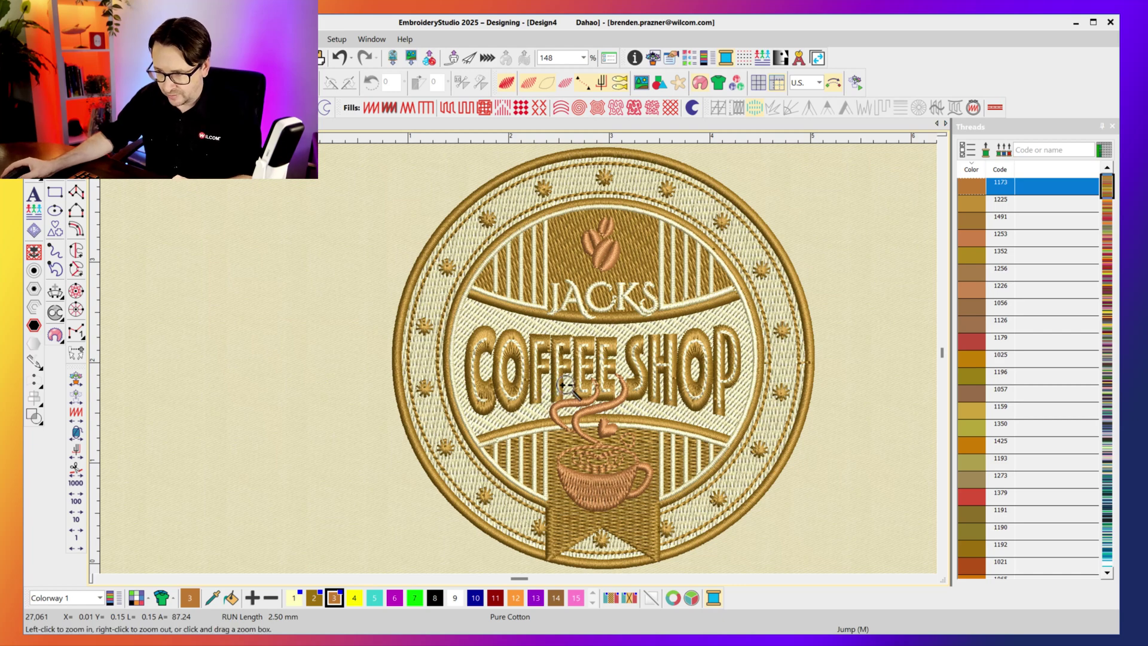
drag(566, 372, 647, 428)
key(t)
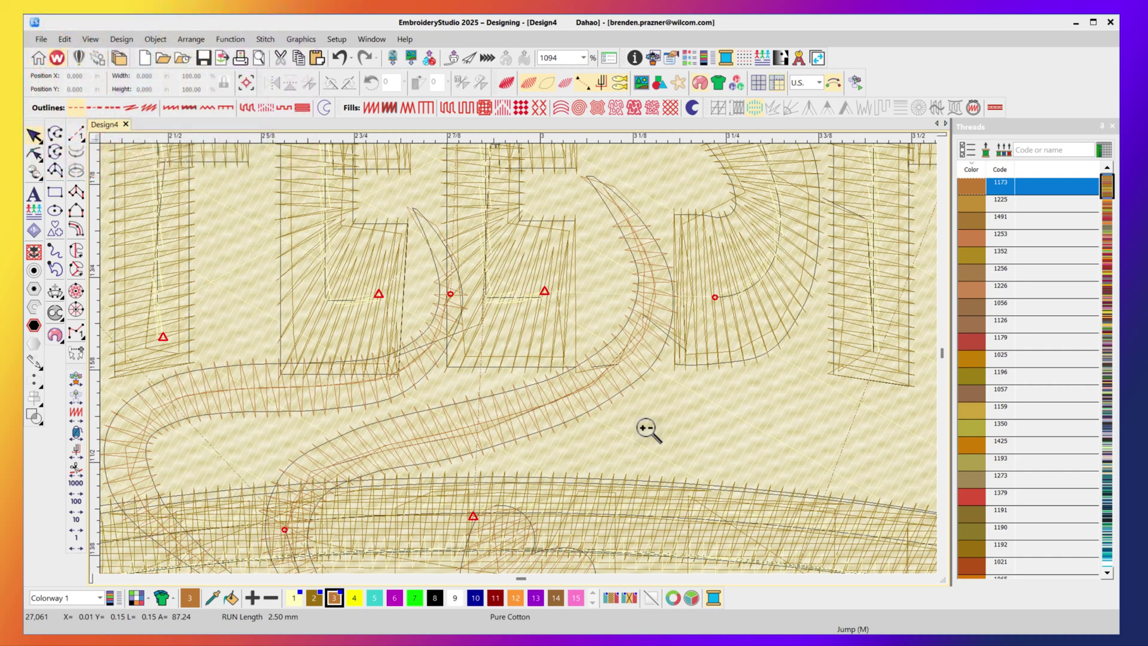
scroll(647, 428, down, 5)
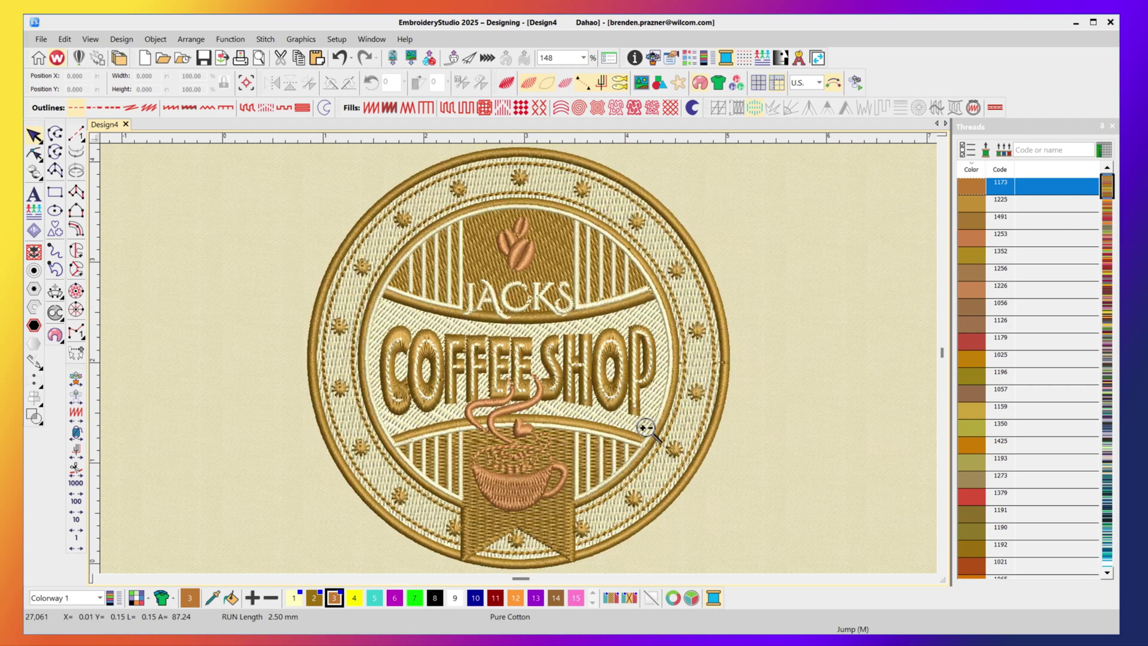
Limit the print preview to the Production Worksheet, excluding Approval Sheet, Production Summary and Color Film.
click(258, 58)
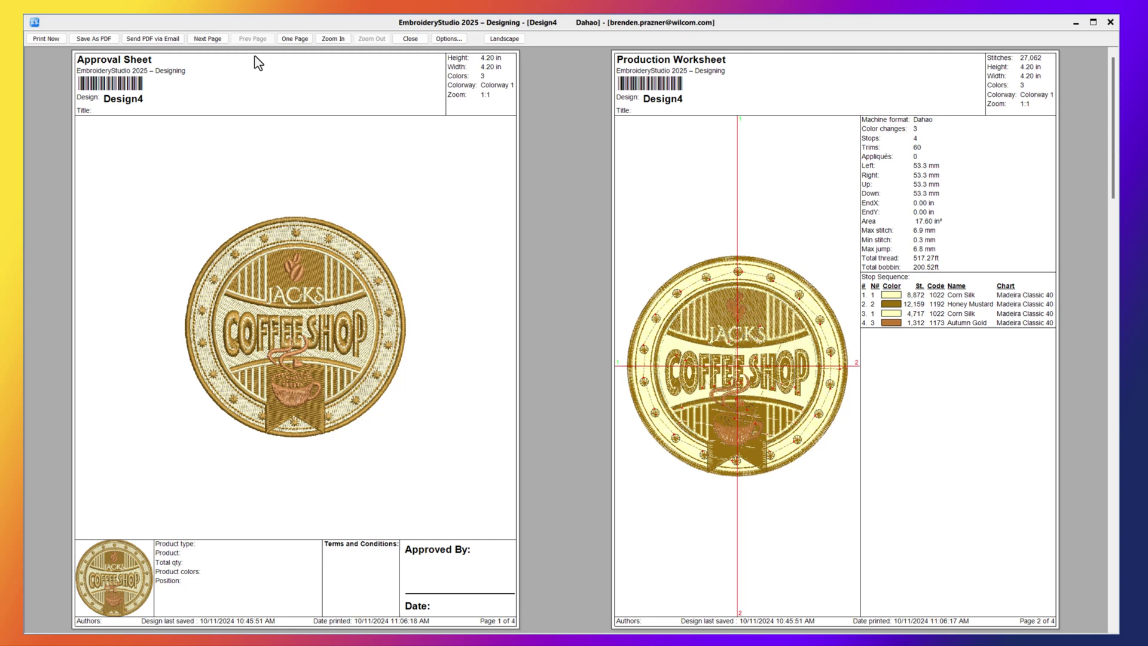
click(453, 39)
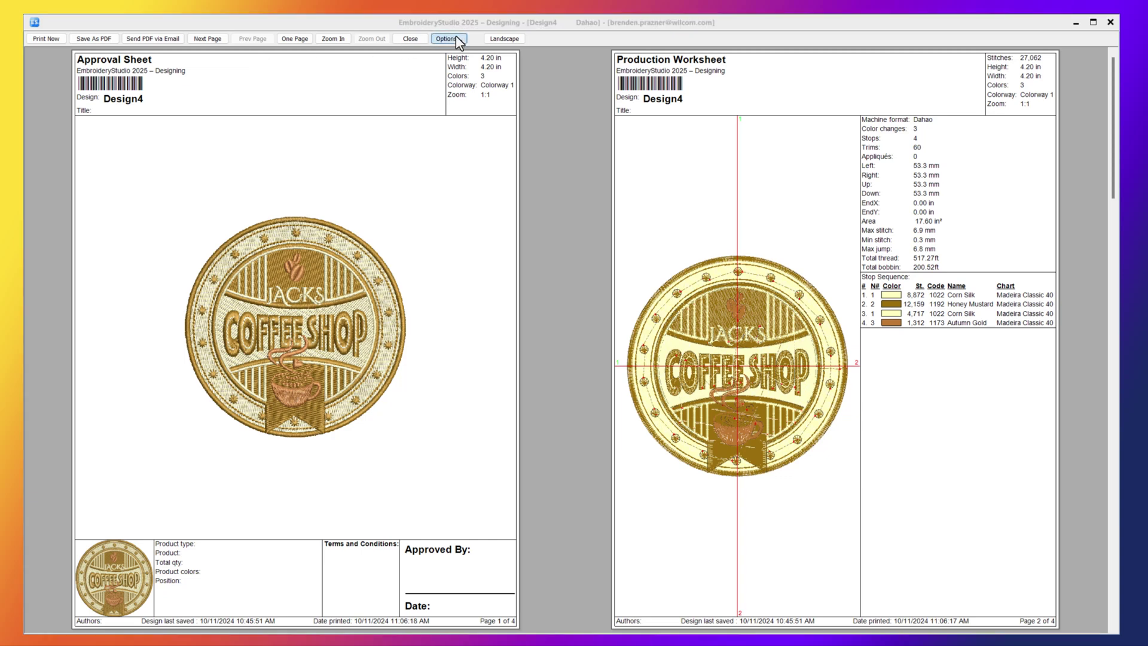
click(530, 218)
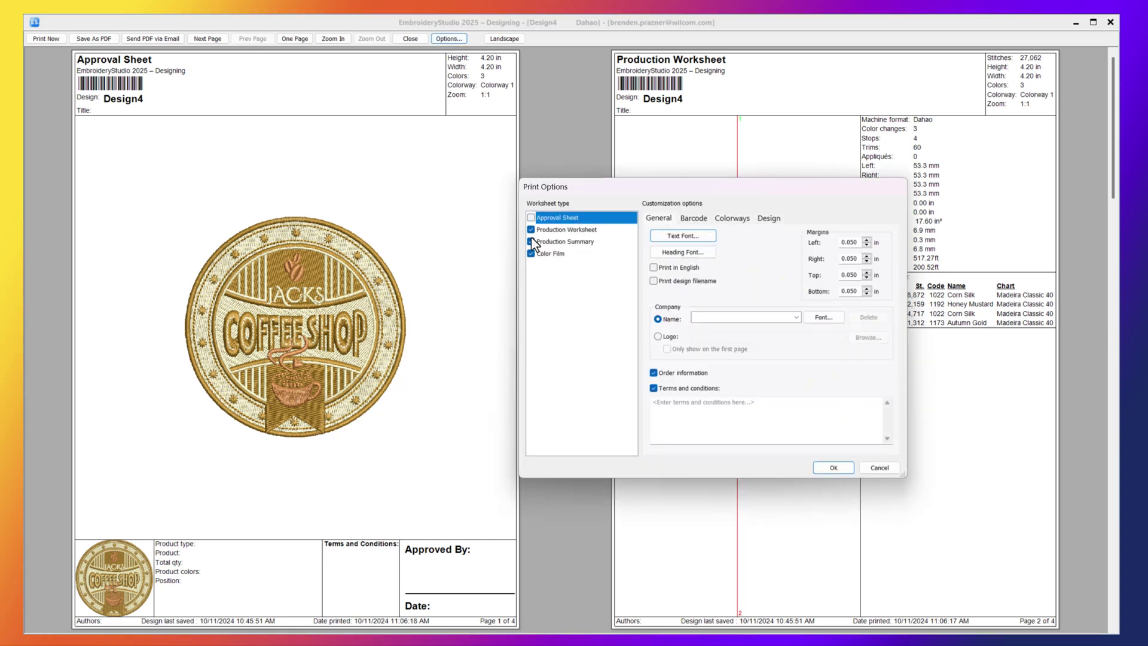
click(530, 241)
click(531, 254)
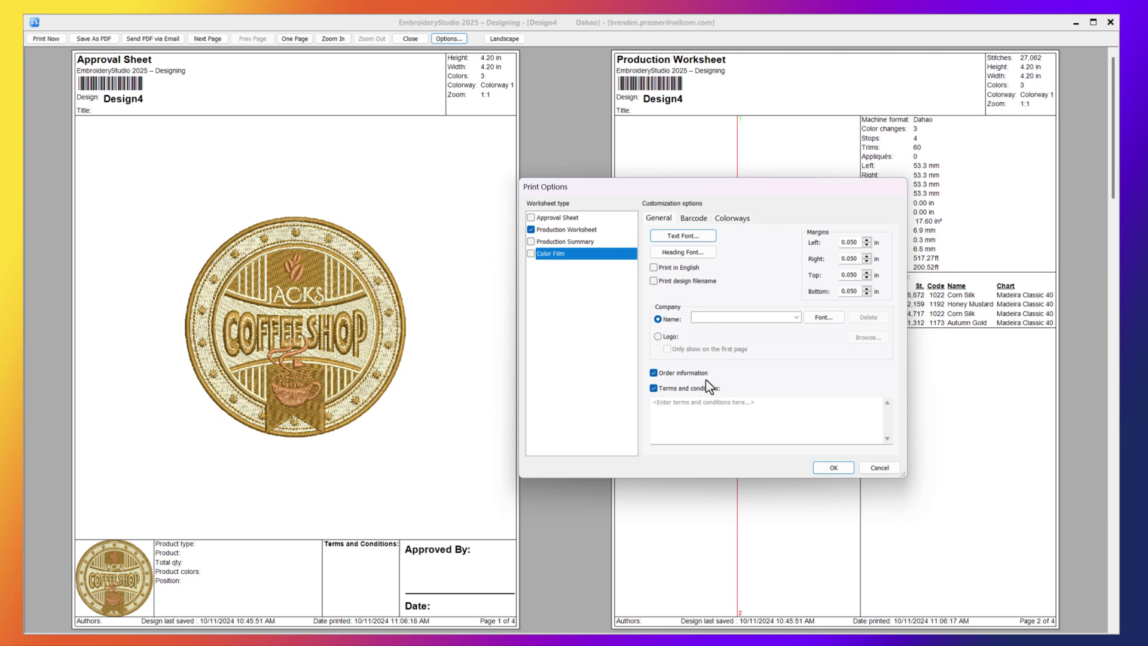
click(823, 470)
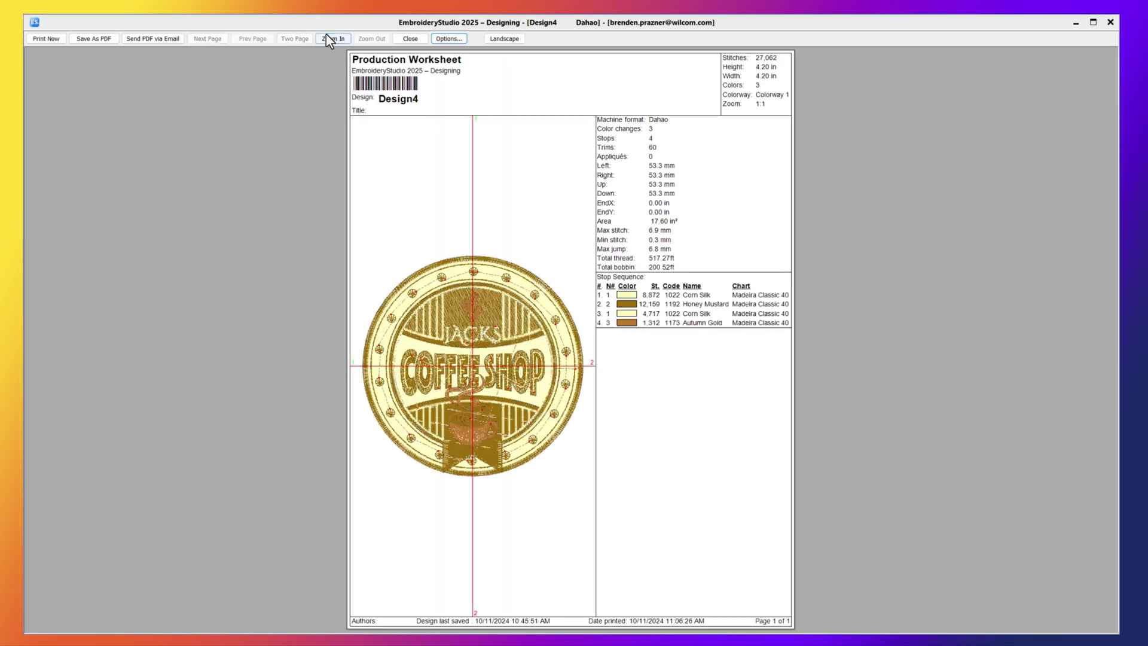
click(330, 38)
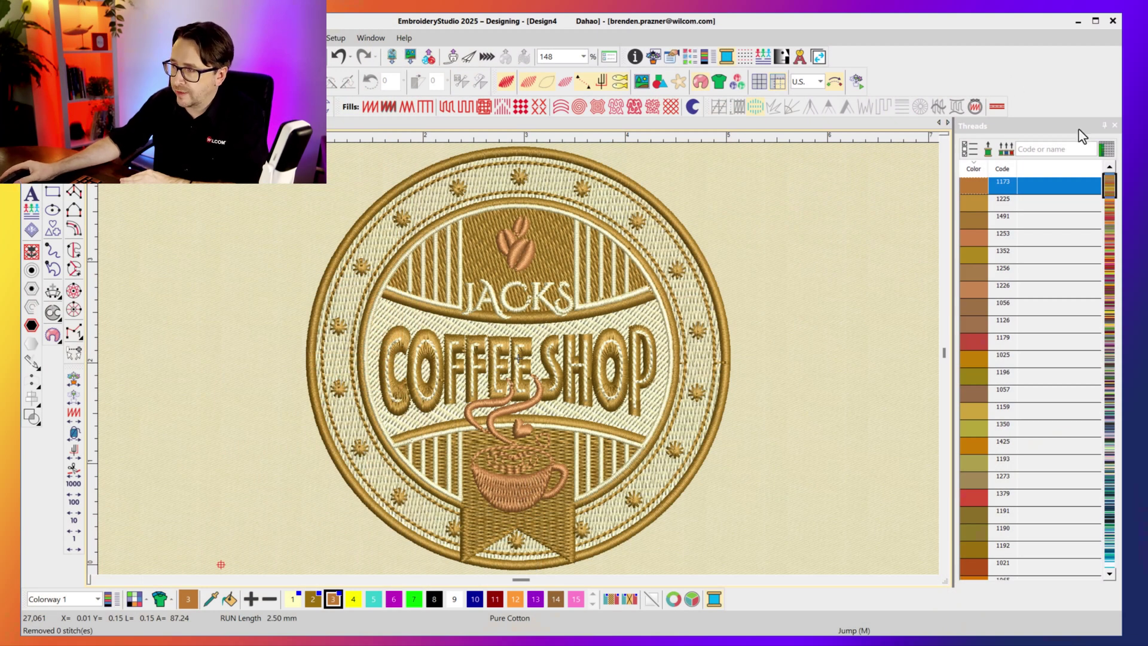
Close the Threads docker and show the Colorway Editor widened to all columns.
click(1105, 125)
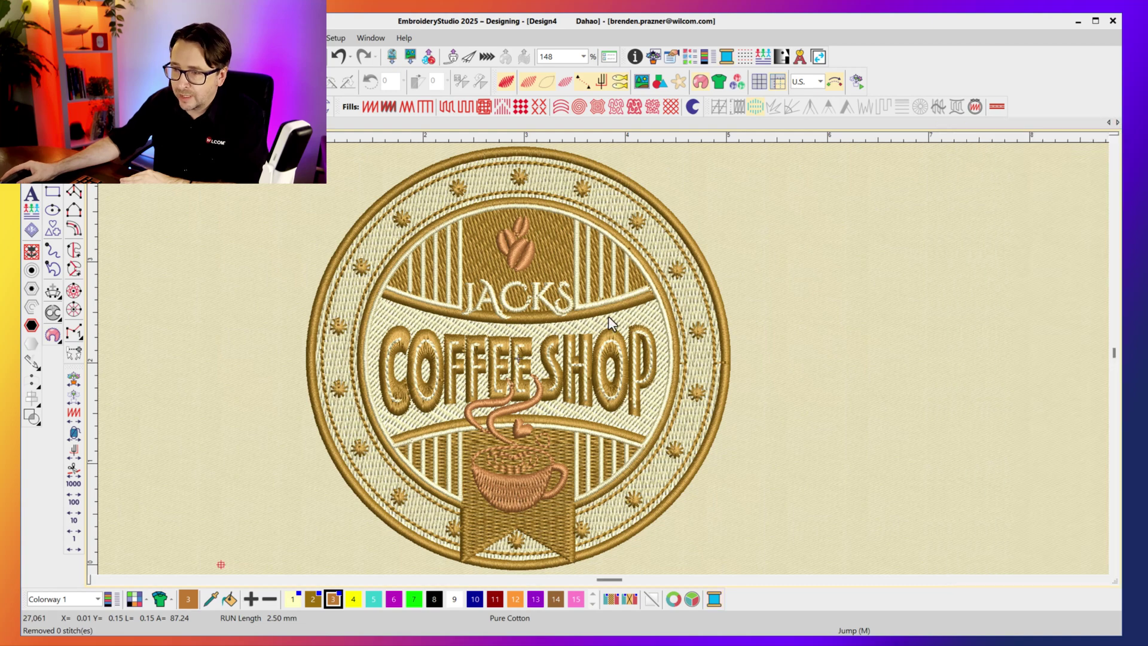
click(113, 603)
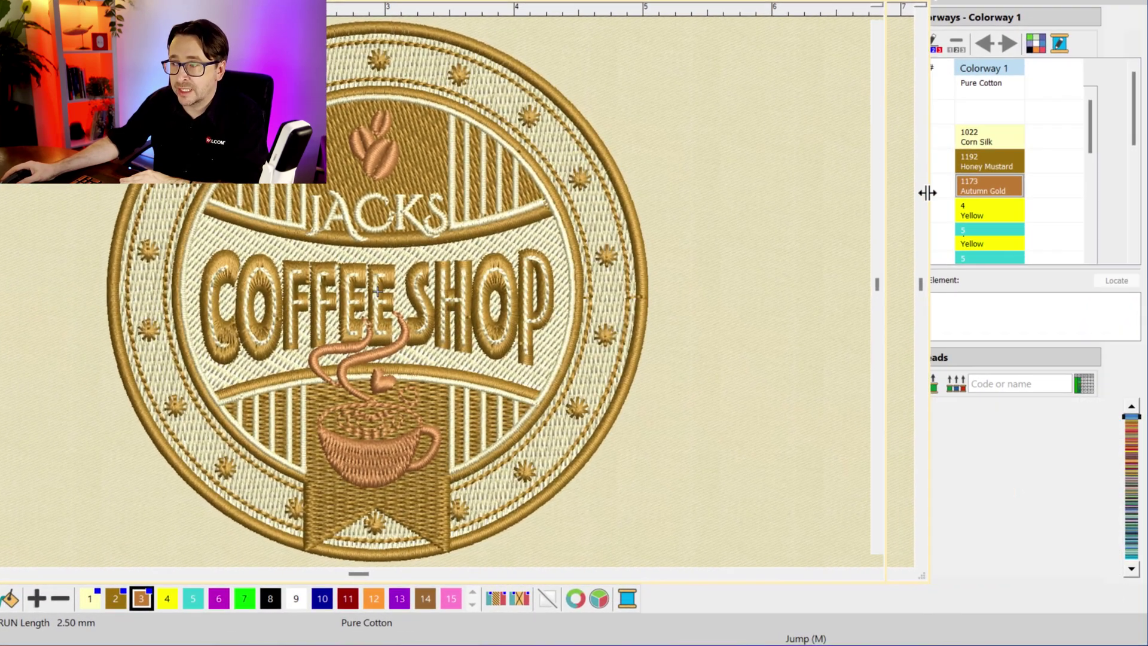
drag(927, 192, 889, 193)
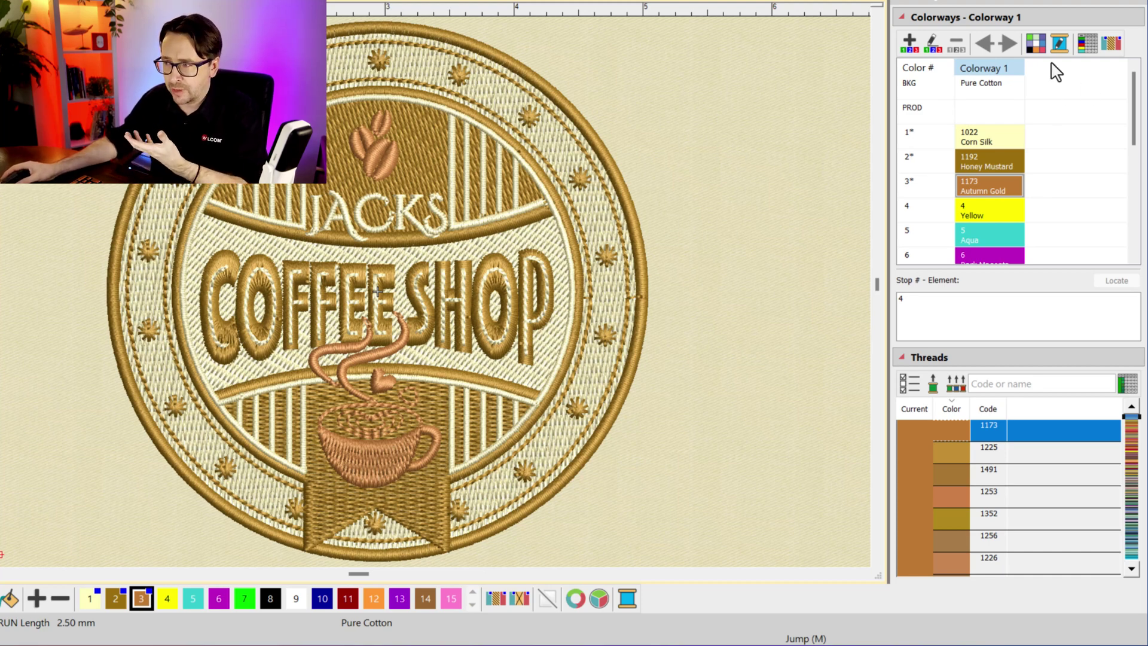
Rename Colorway 1 to 'Cream Polo'.
click(986, 76)
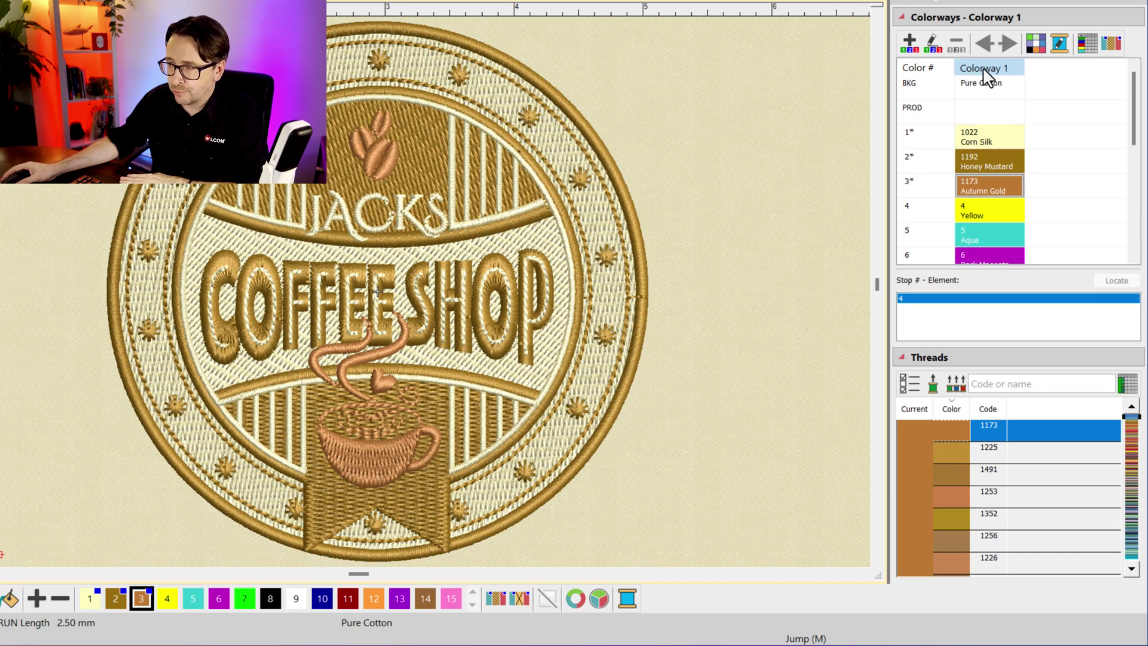
click(933, 44)
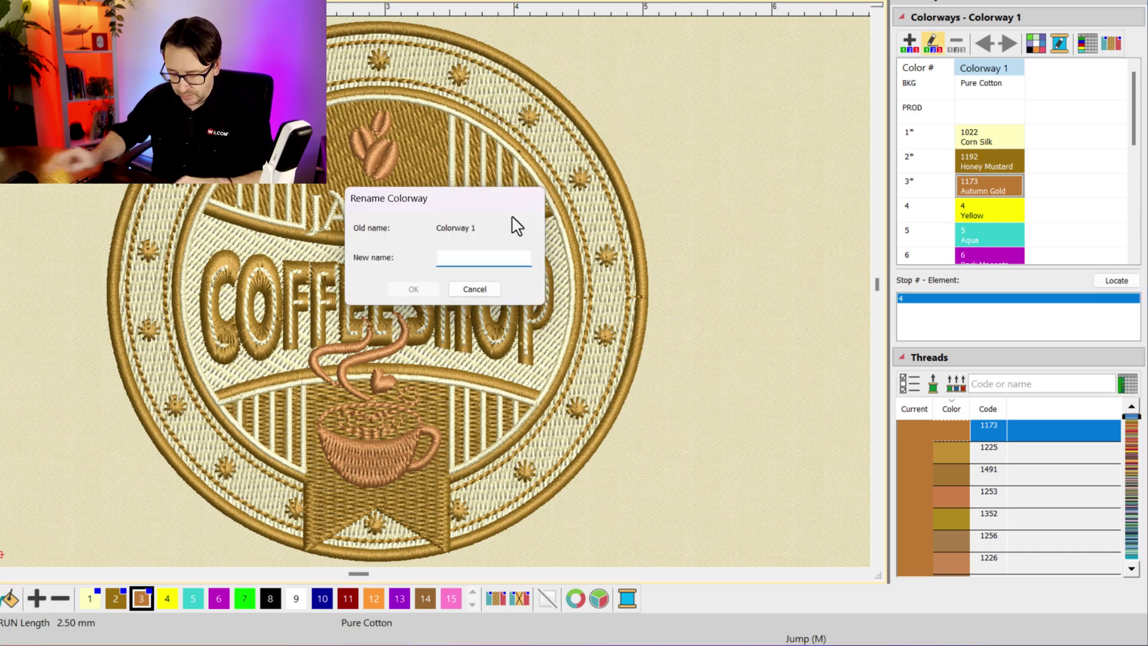
text(Cream Polo)
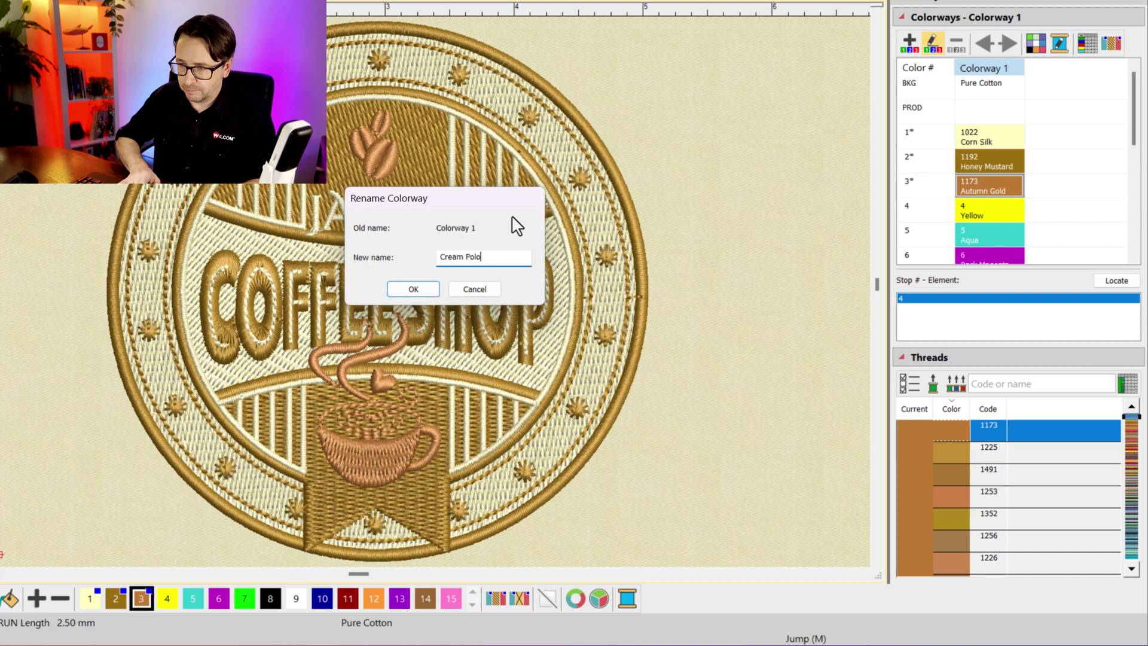
Confirm the Cream Polo name and create a new colorway called 'Navy Polo'.
click(399, 288)
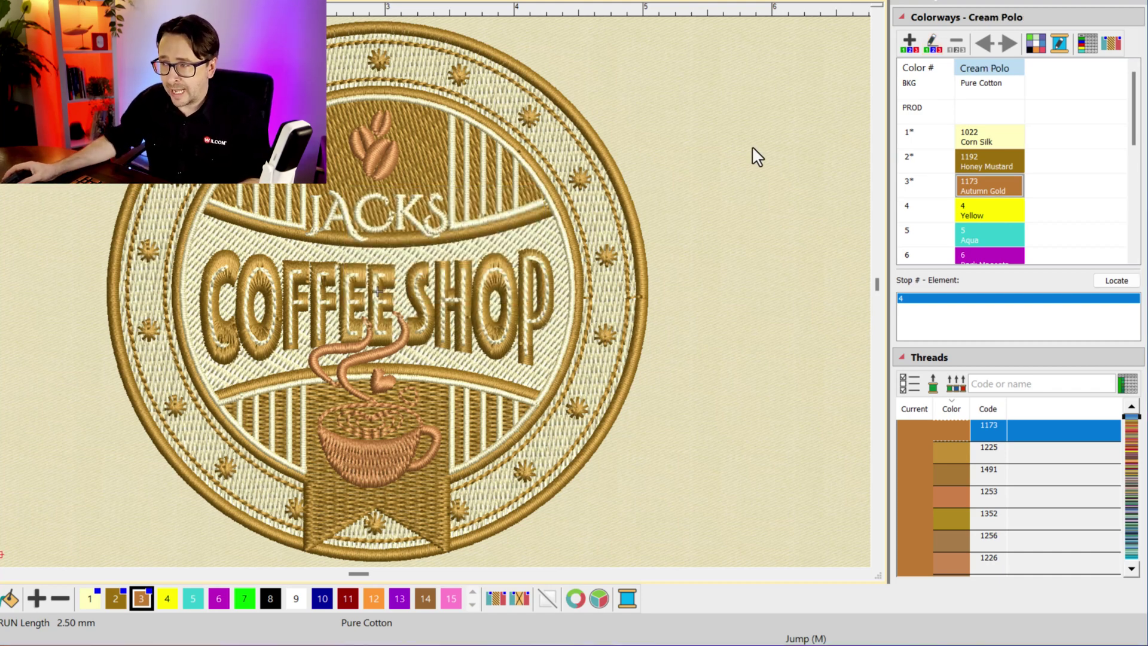
click(911, 41)
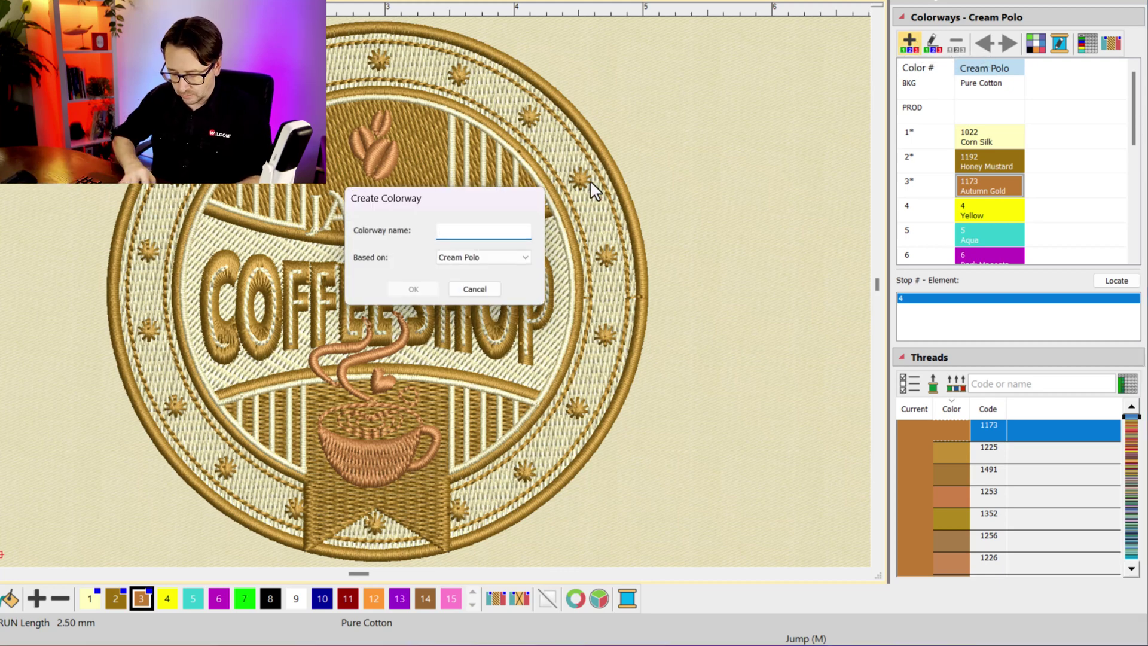
text(Navy Polo)
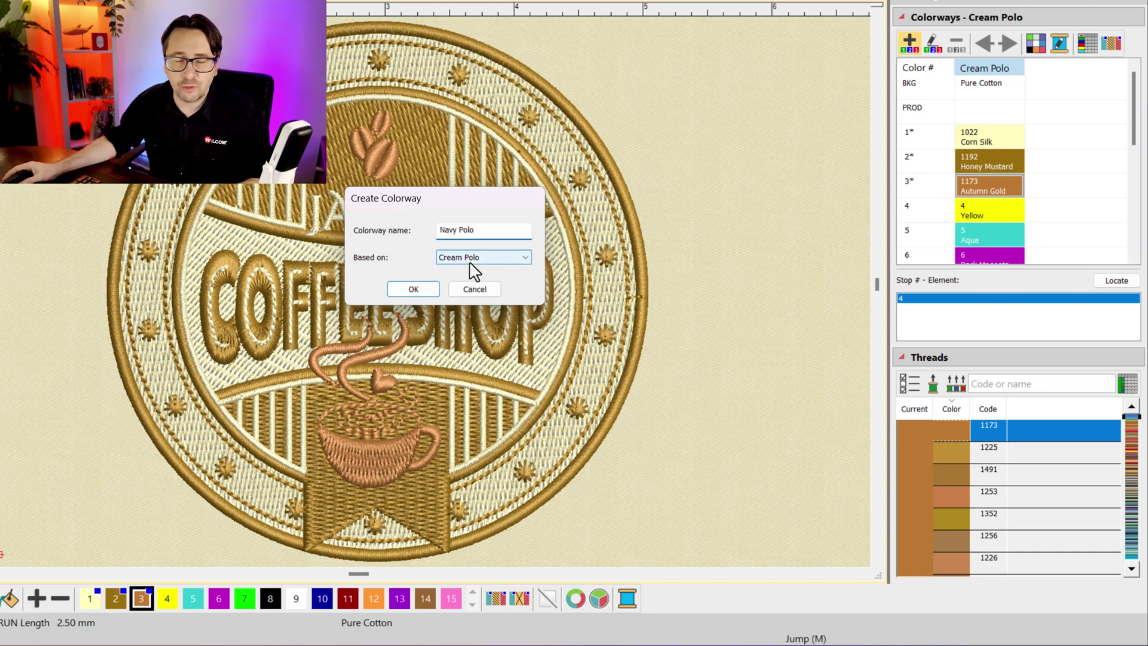
click(436, 286)
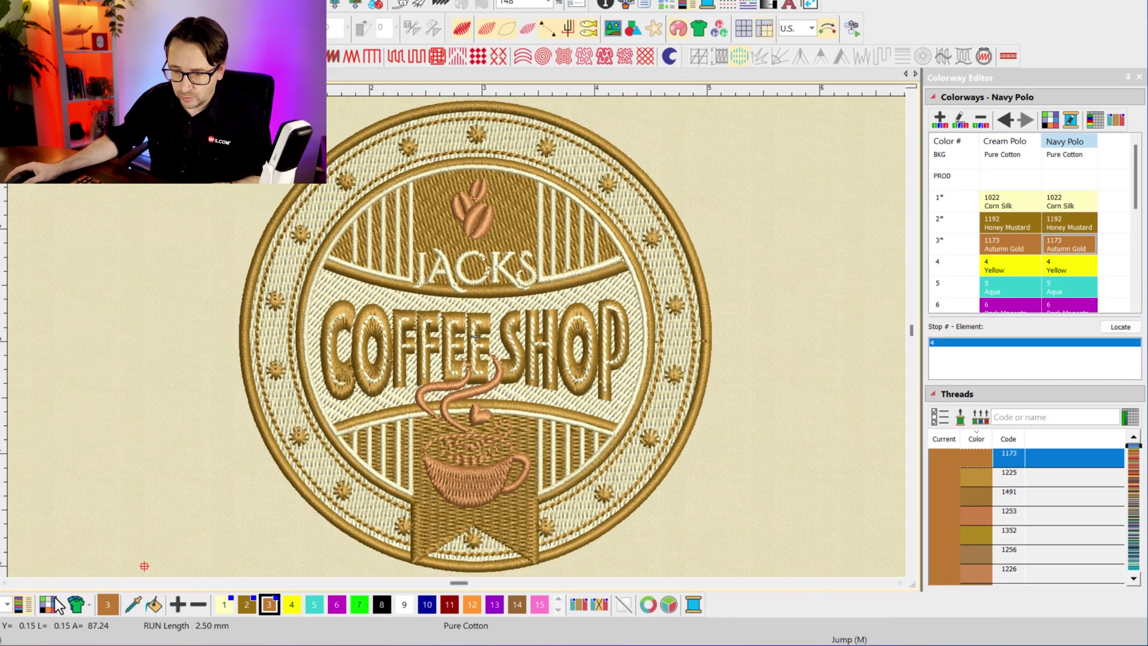
Set the Navy Polo fabric colour to dark navy.
click(45, 605)
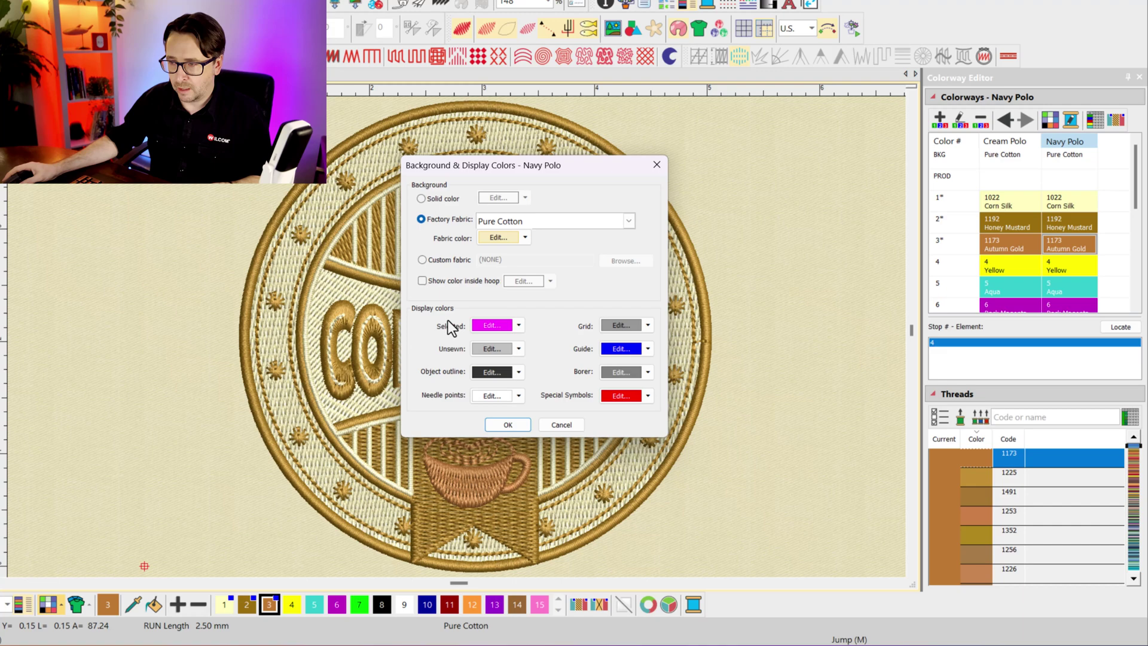
click(502, 242)
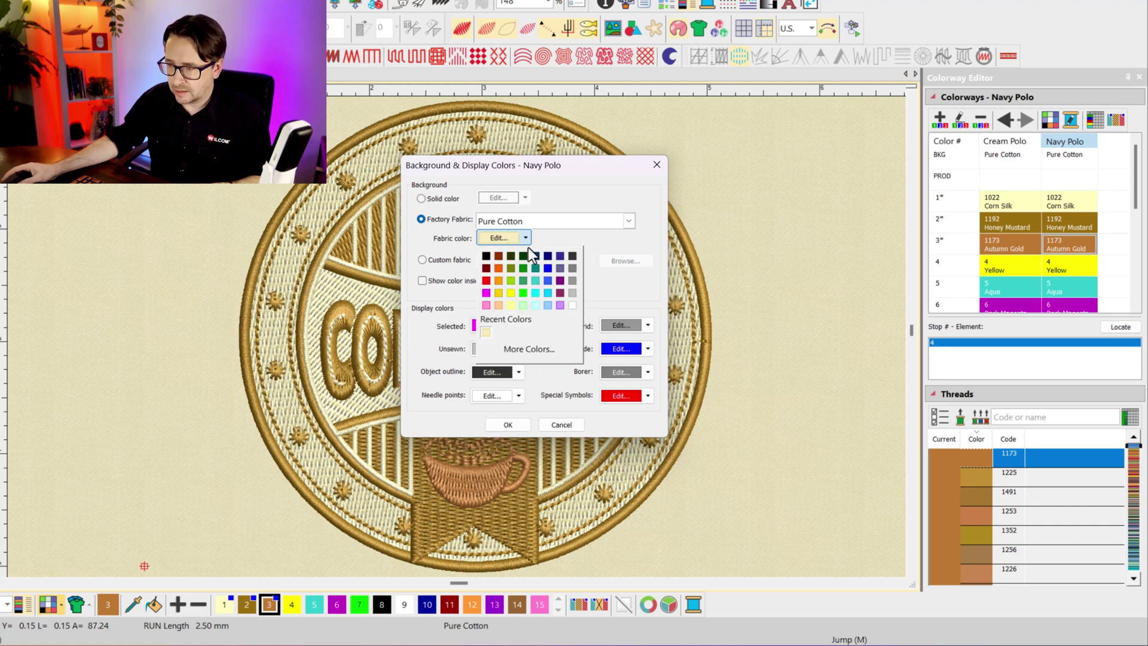
click(549, 255)
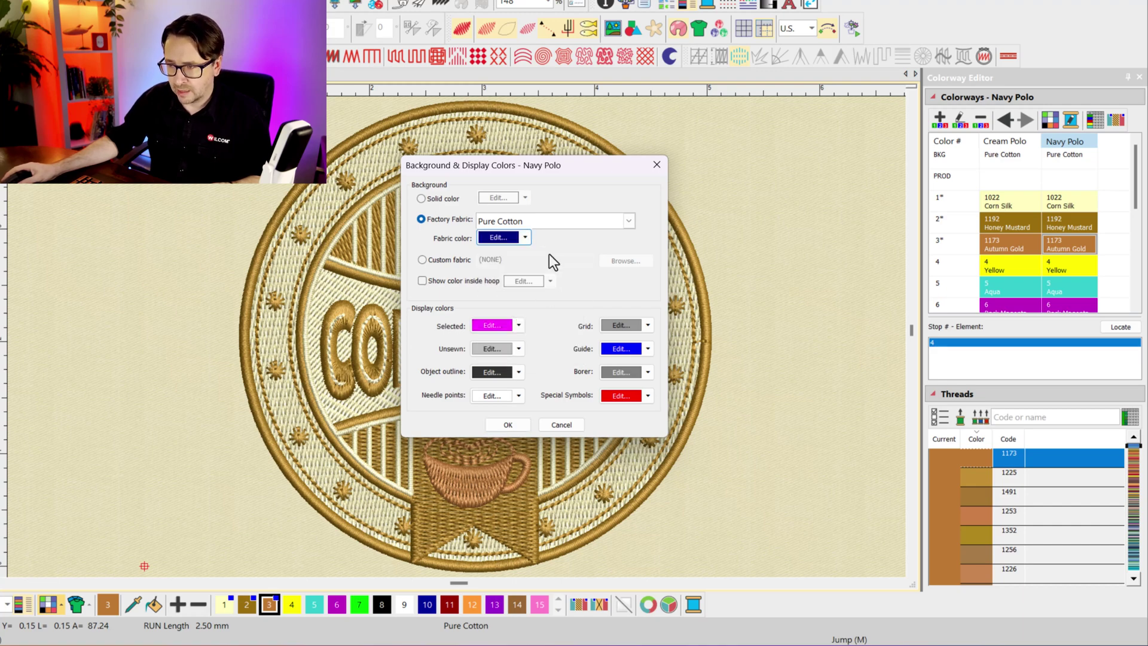
click(509, 425)
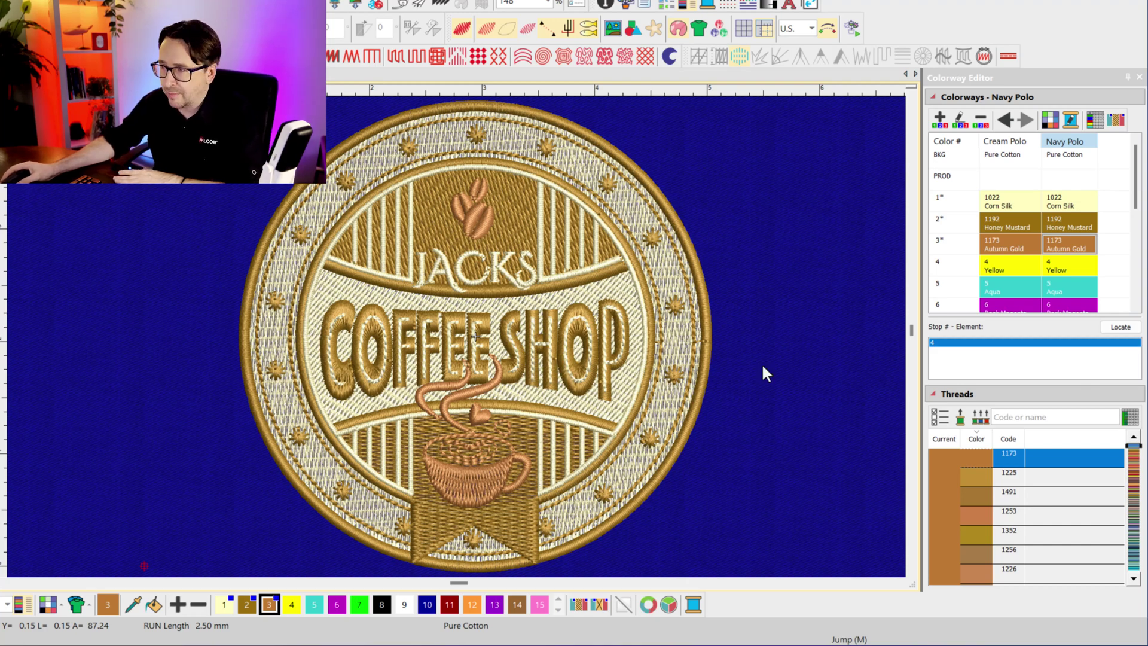
Assign 1198 Moonstone, 1364 Storm Sky Blue and 1261 Lavendula to Navy Polo colours 1–3.
click(1067, 200)
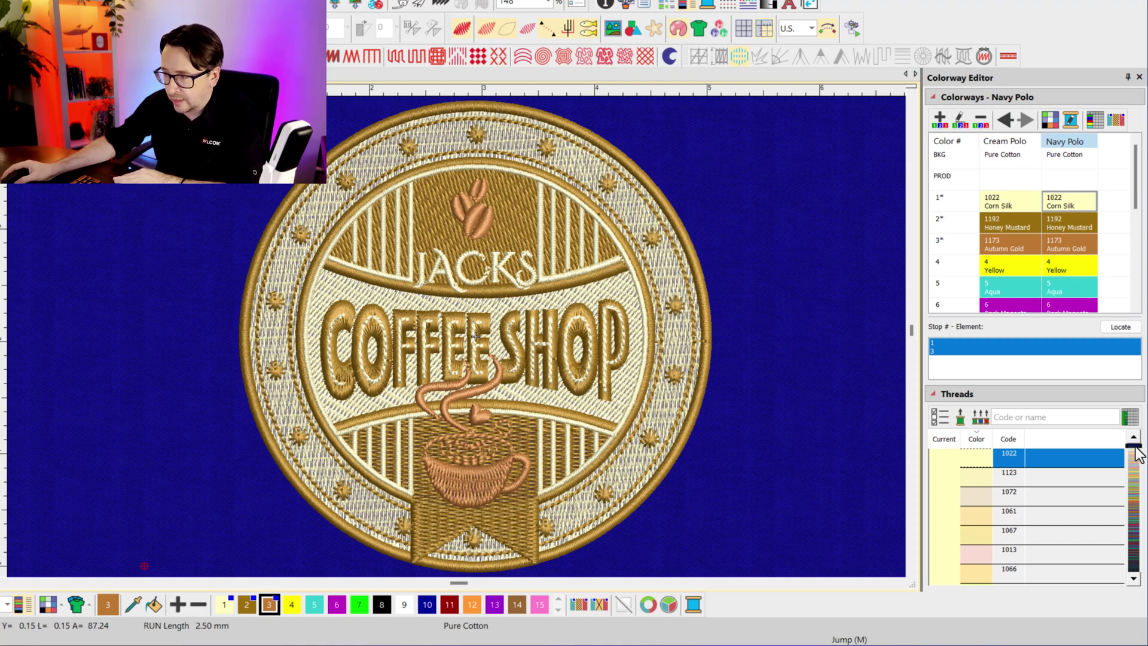
mouse_move(1136, 453)
mouse_down()
mouse_move(1136, 469)
mouse_move(1136, 460)
mouse_up()
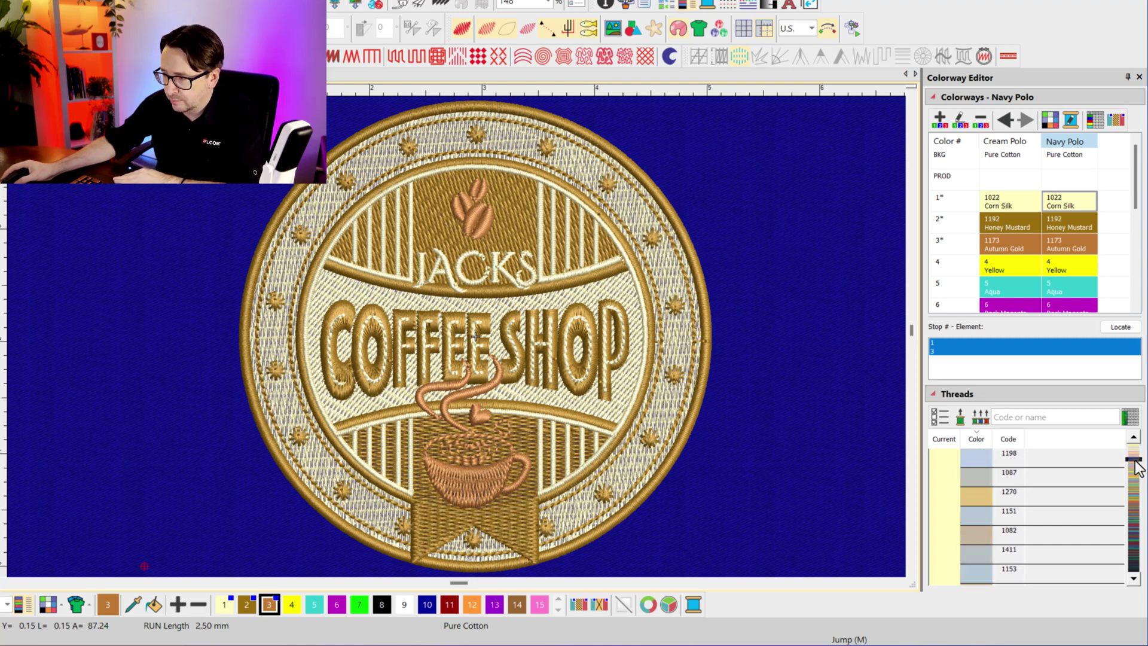
double_click(1008, 455)
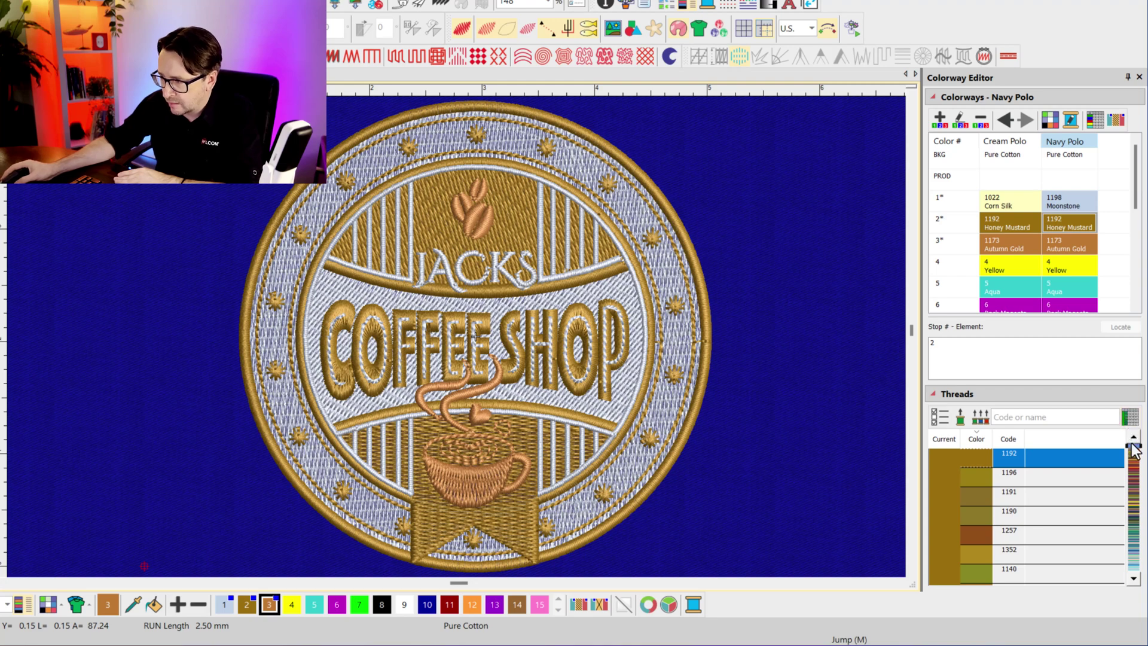
drag(1135, 452, 1134, 514)
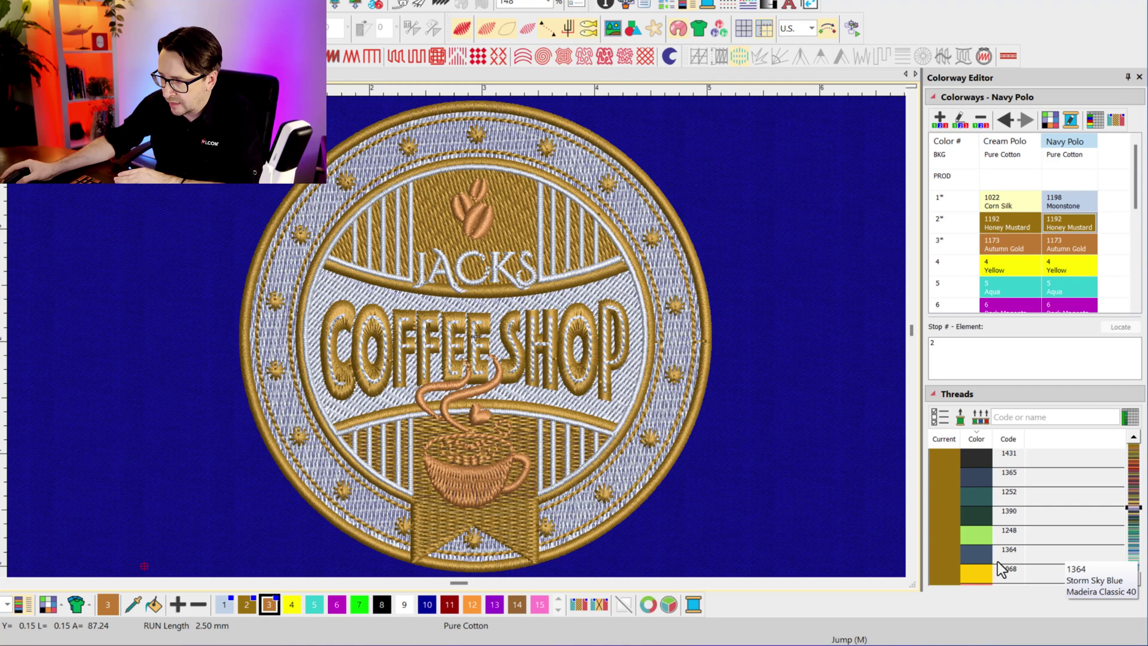
click(978, 551)
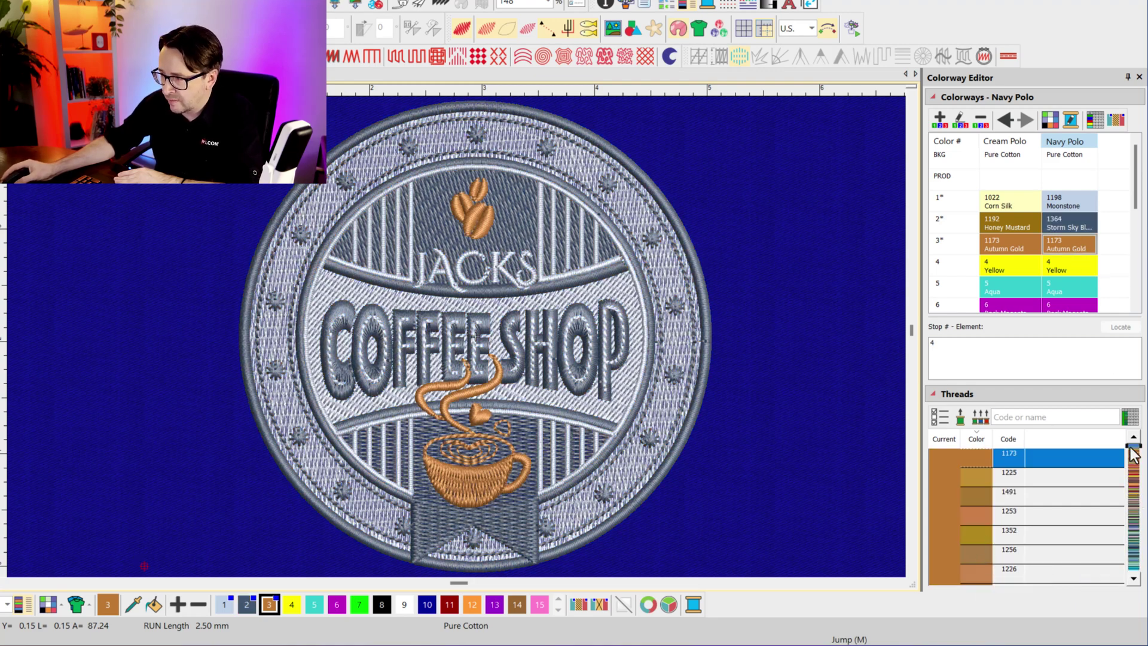
drag(1133, 452, 1134, 547)
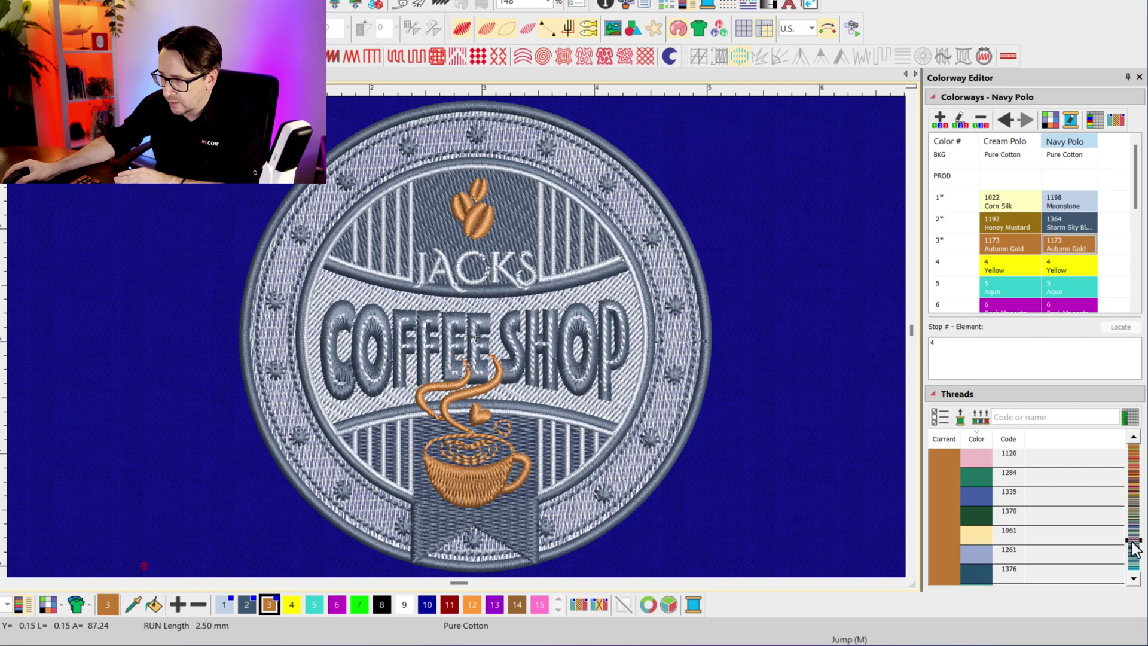
click(1006, 556)
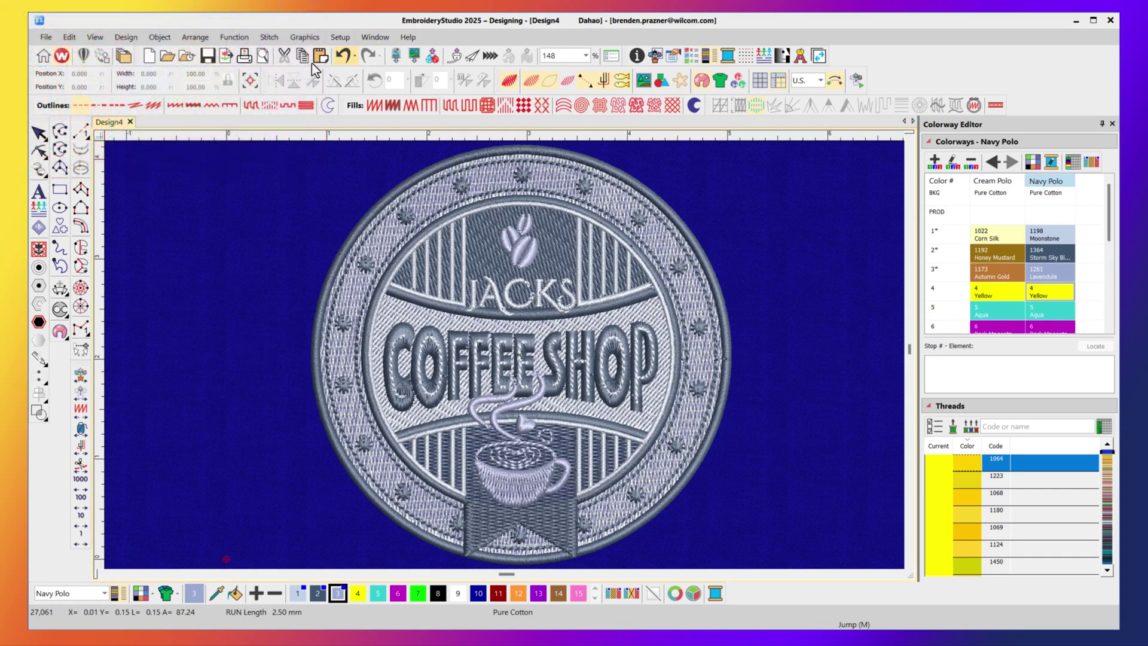
click(256, 60)
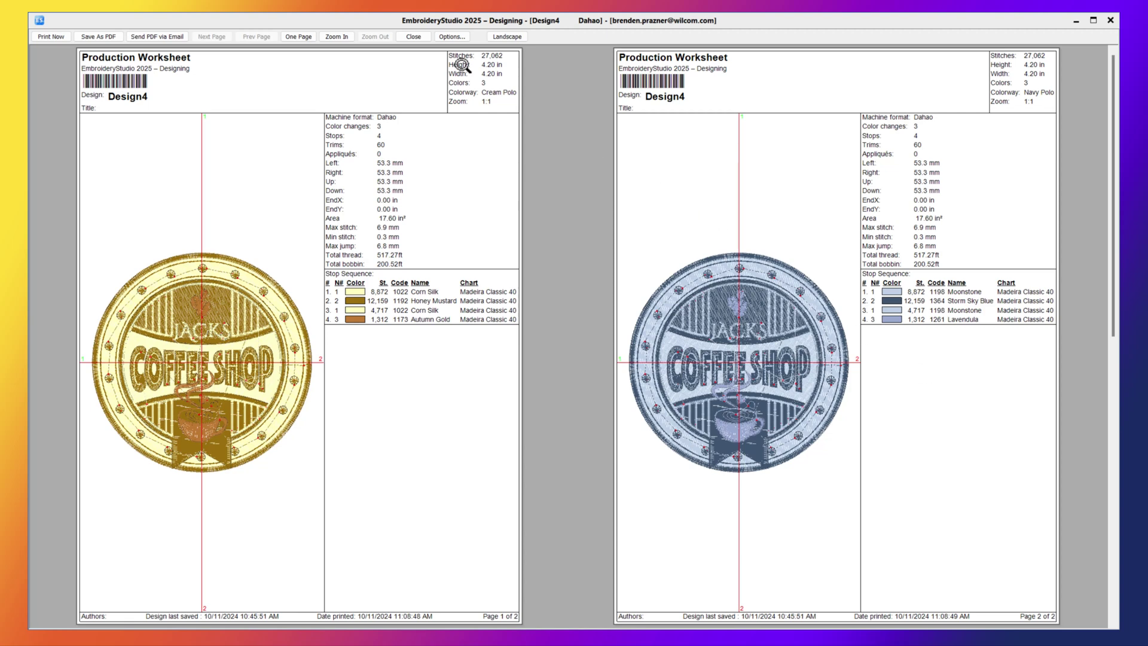
click(445, 47)
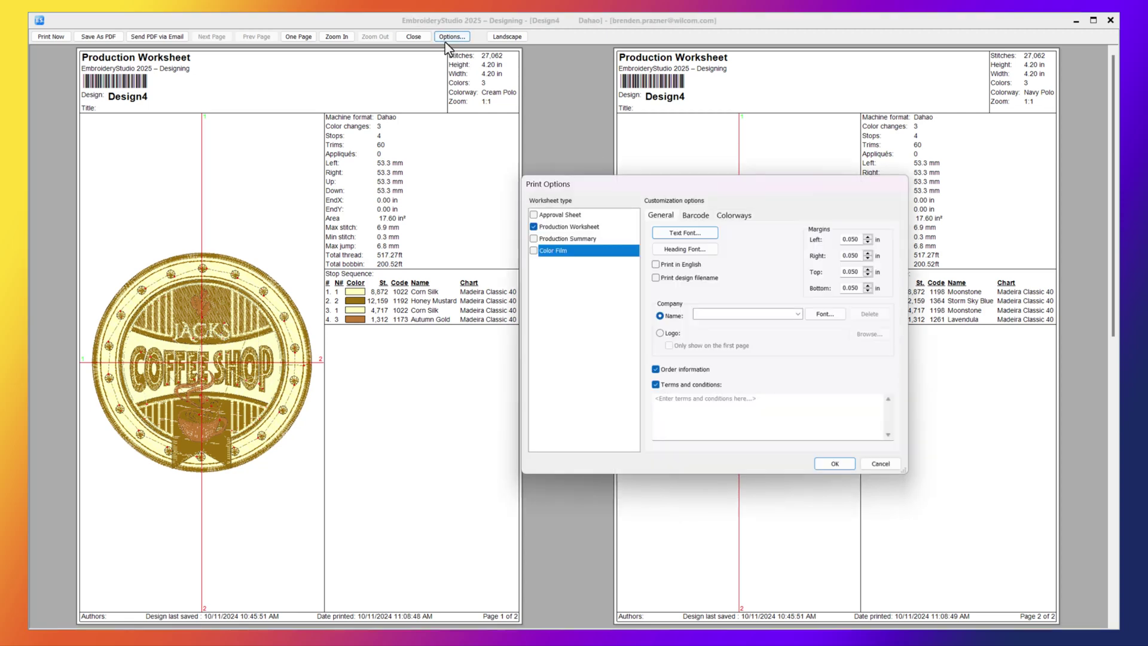
click(534, 238)
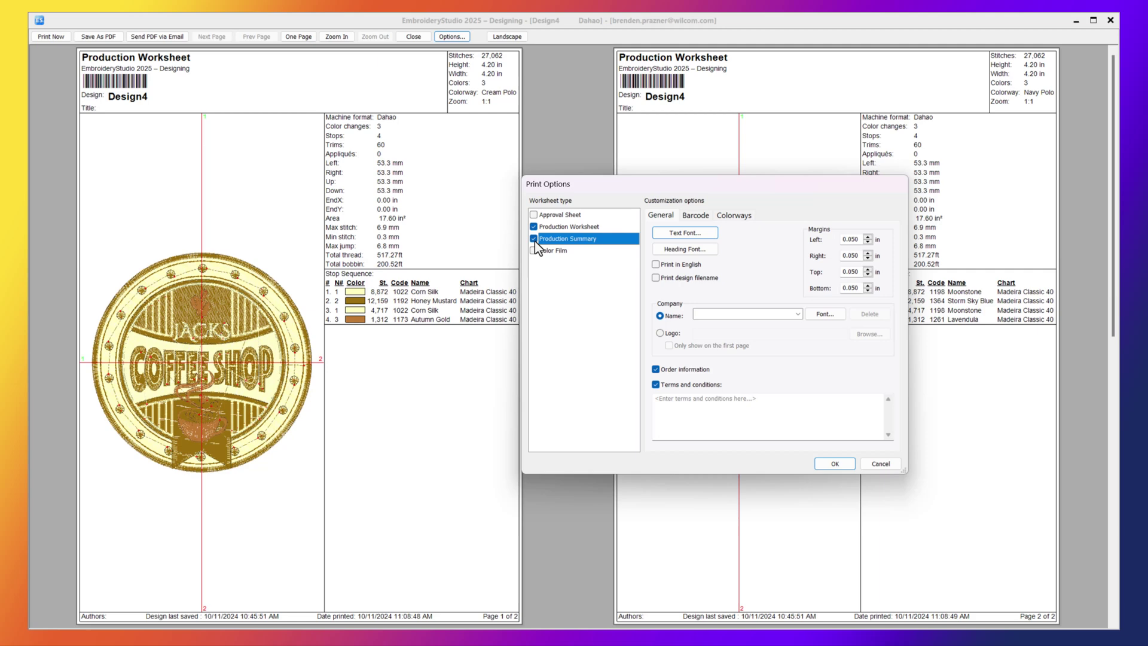
click(533, 226)
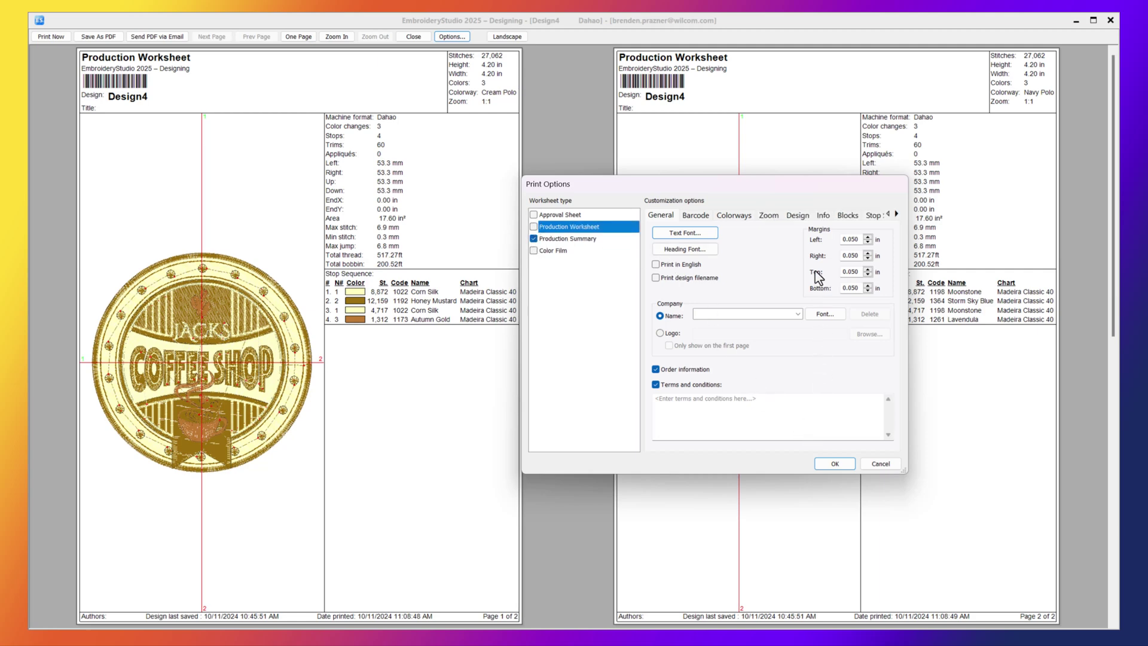
click(731, 219)
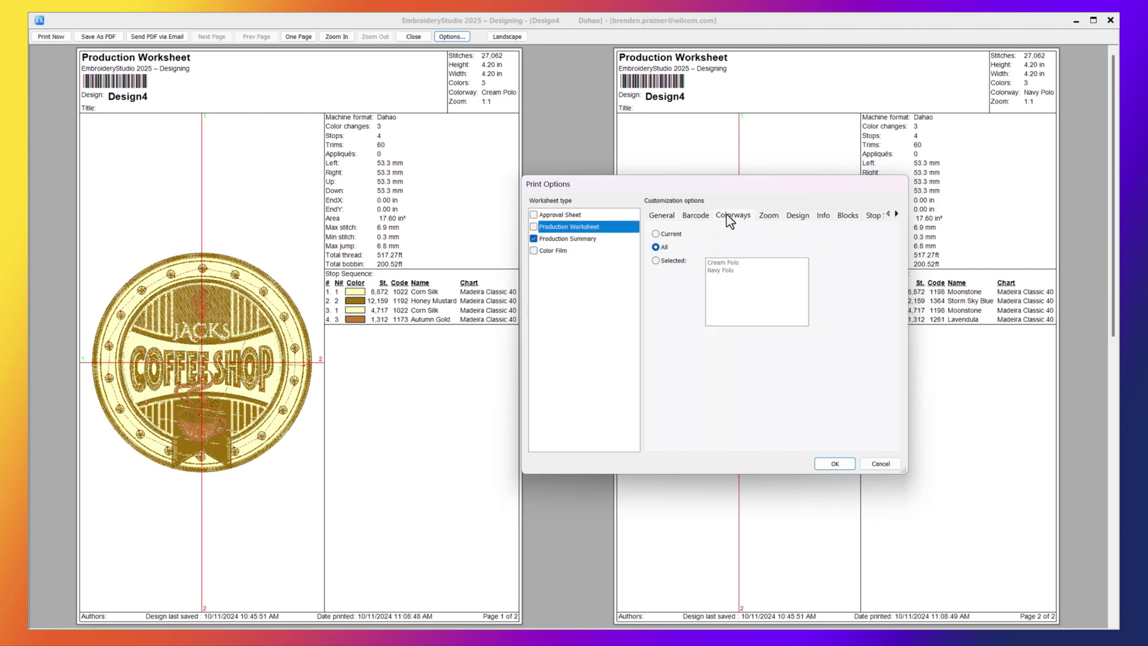
click(657, 262)
click(834, 465)
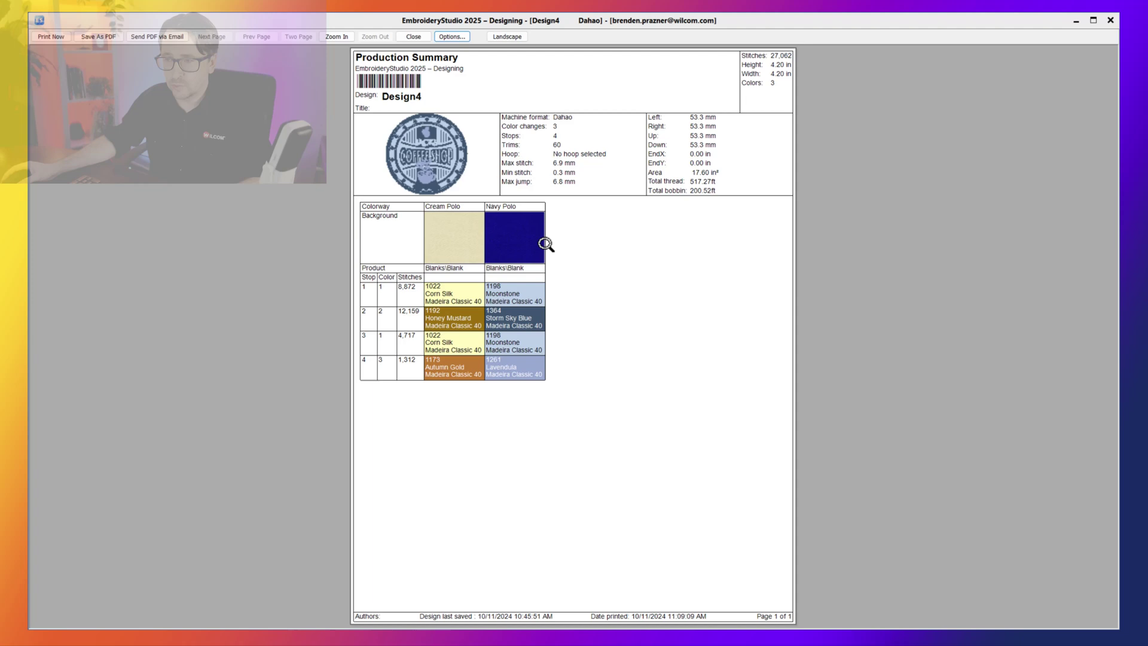
click(546, 244)
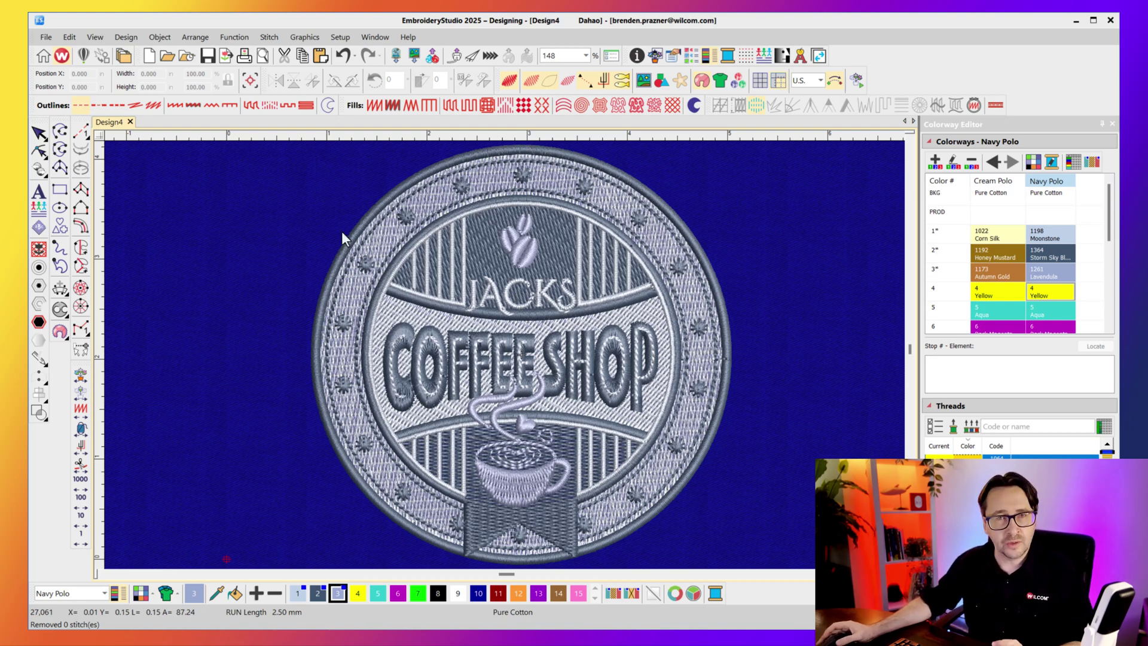
Save the design with Save As under the name 'Designs with Colors'.
click(47, 38)
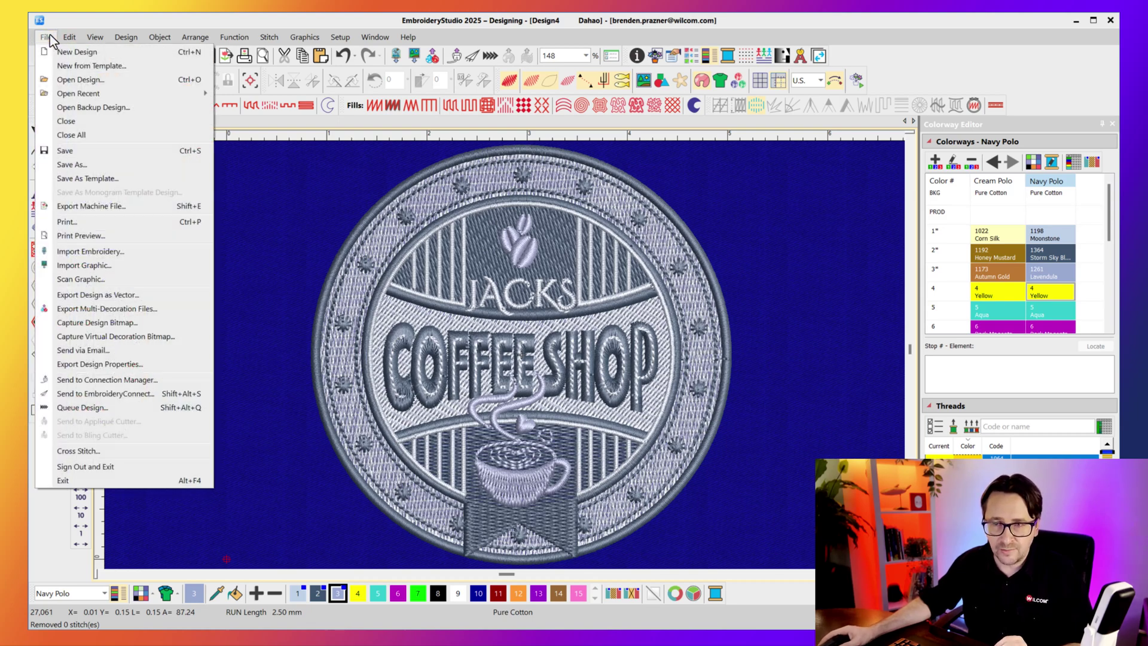
click(86, 152)
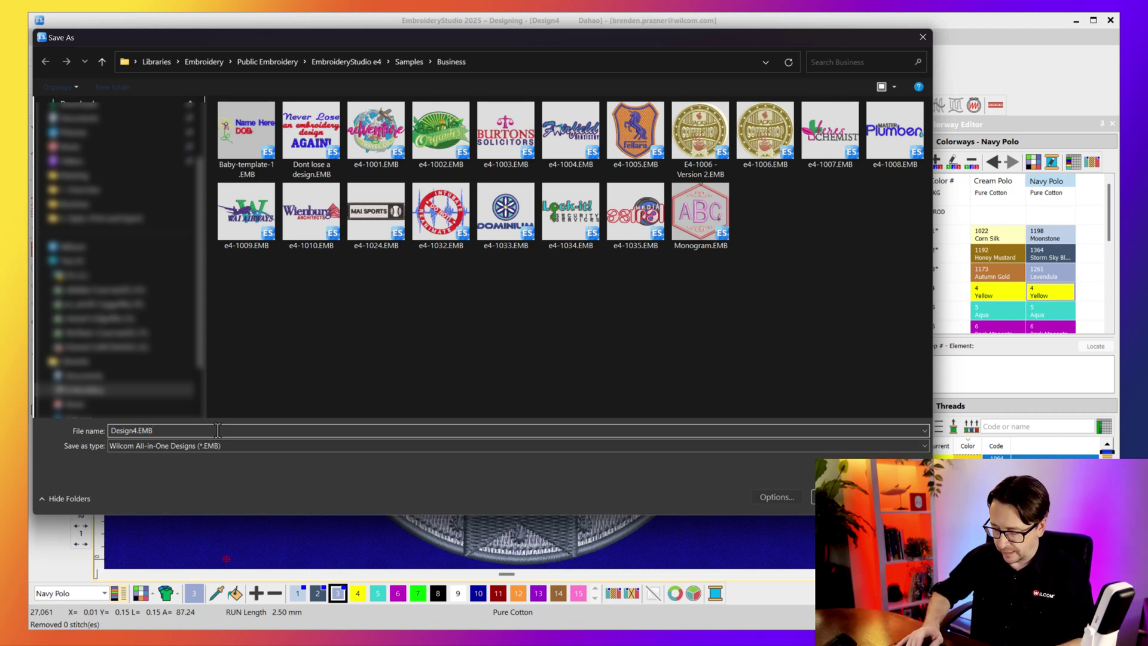
text(Designs)
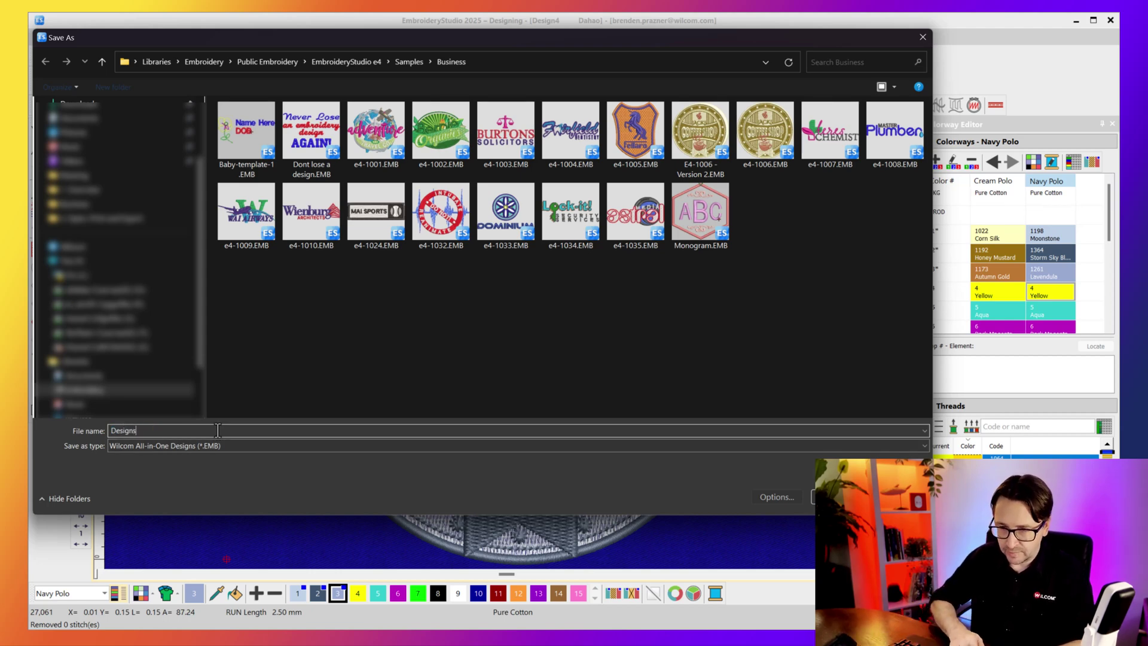
text( with Colors)
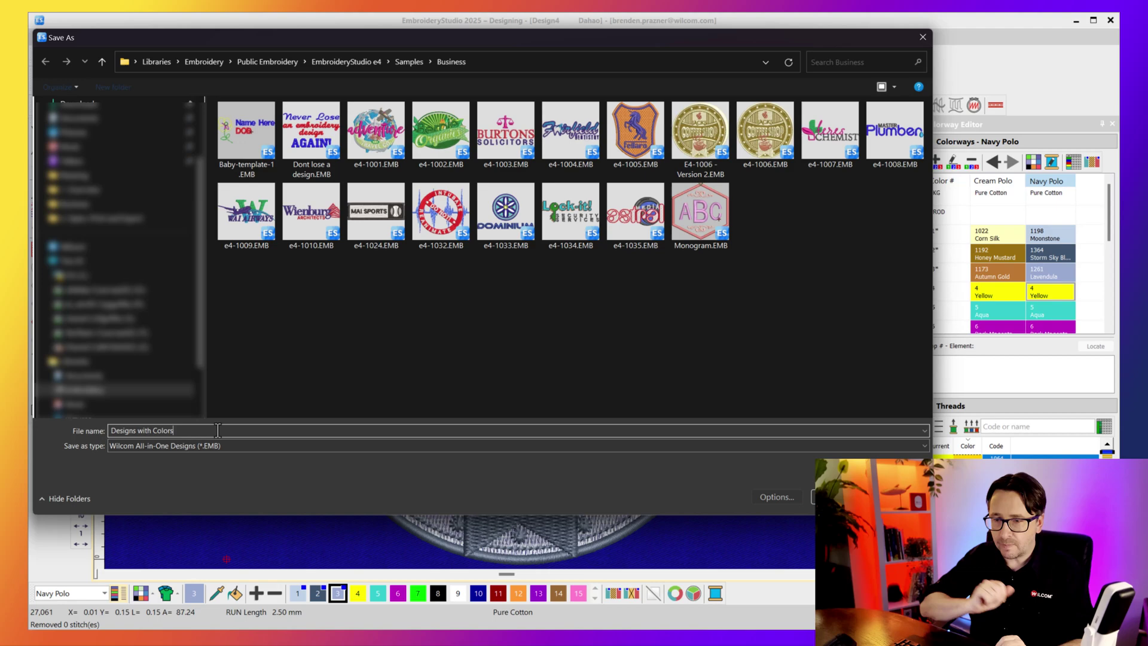
key(Return)
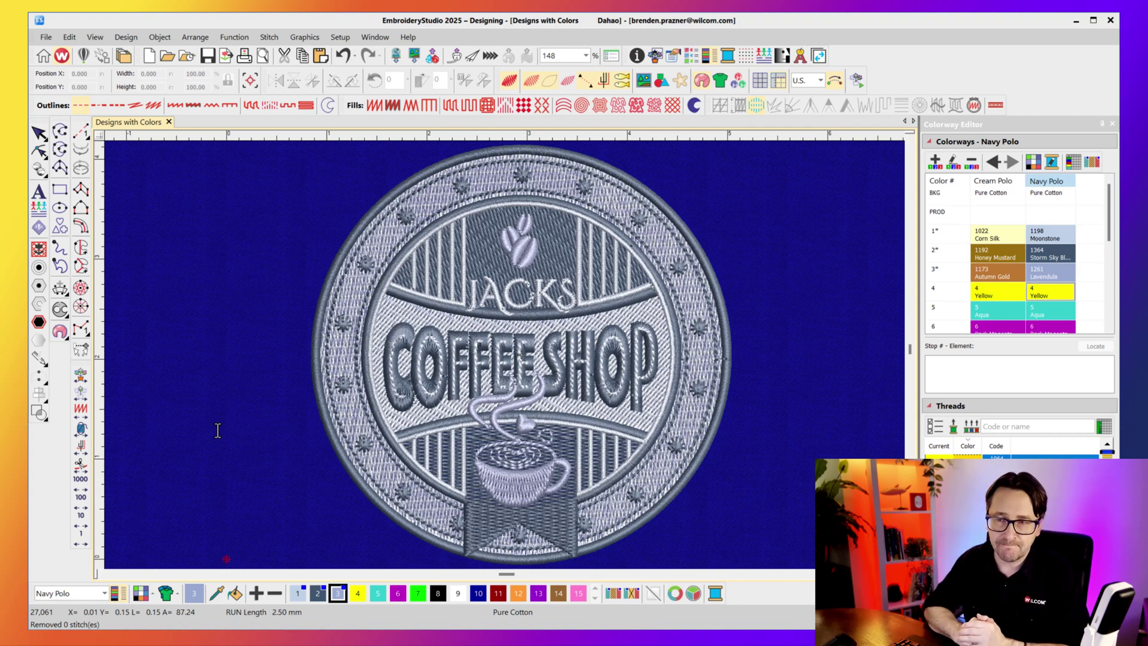
Open the Bernie Organics design e4-1002.EMB, hide its entry/exit markers and zoom to fit.
click(172, 59)
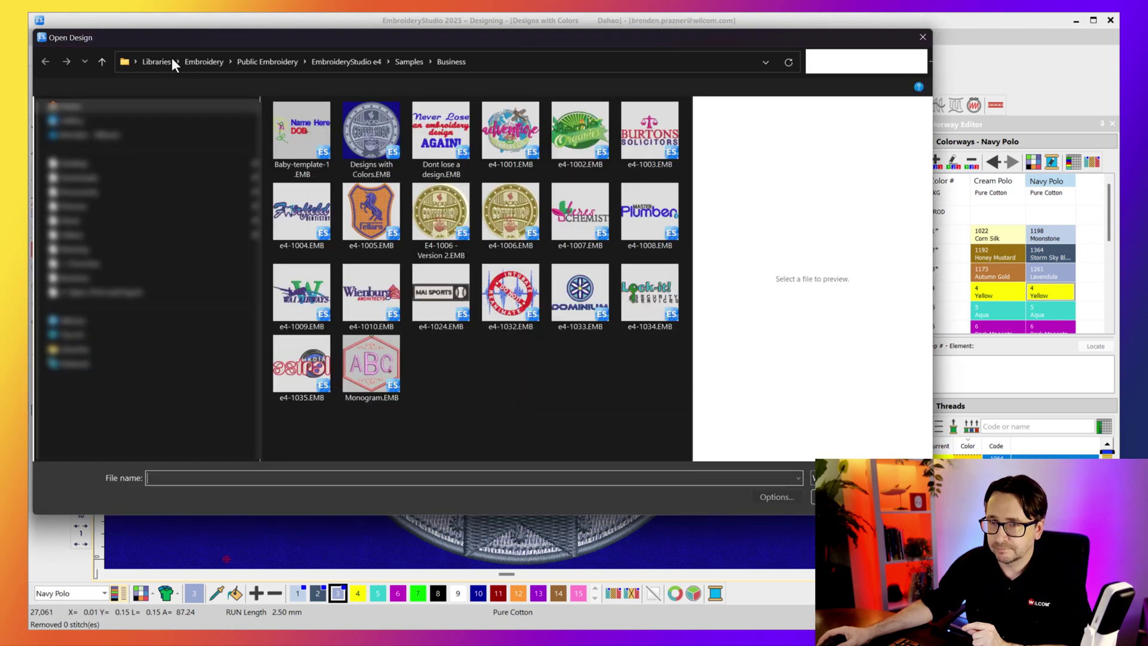
click(571, 135)
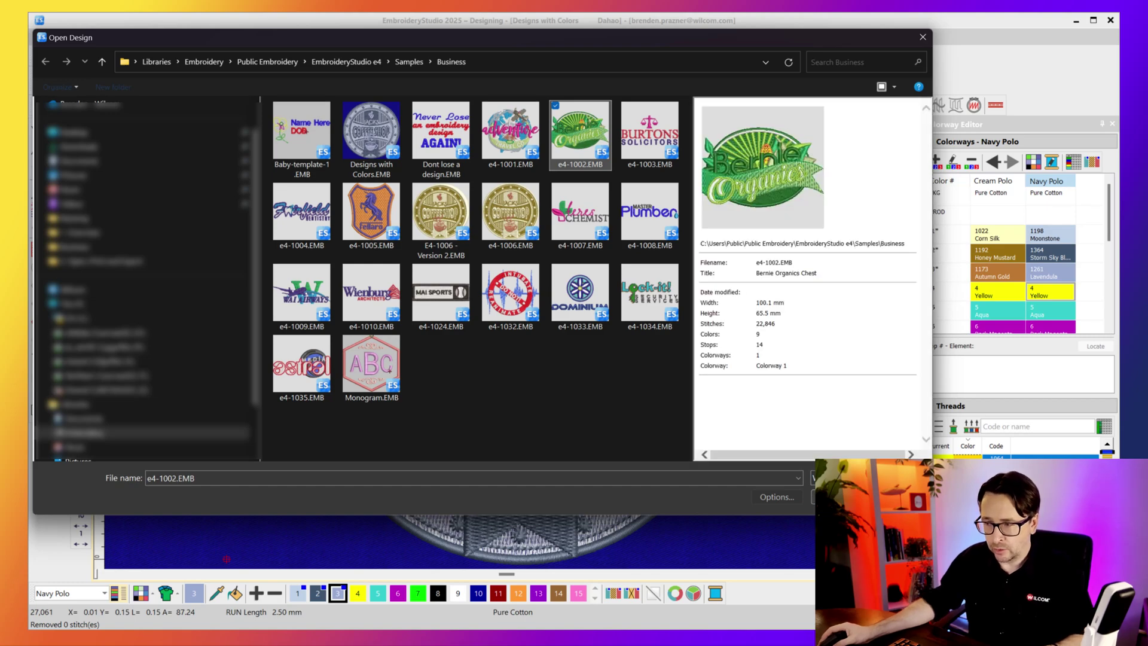
key(Escape)
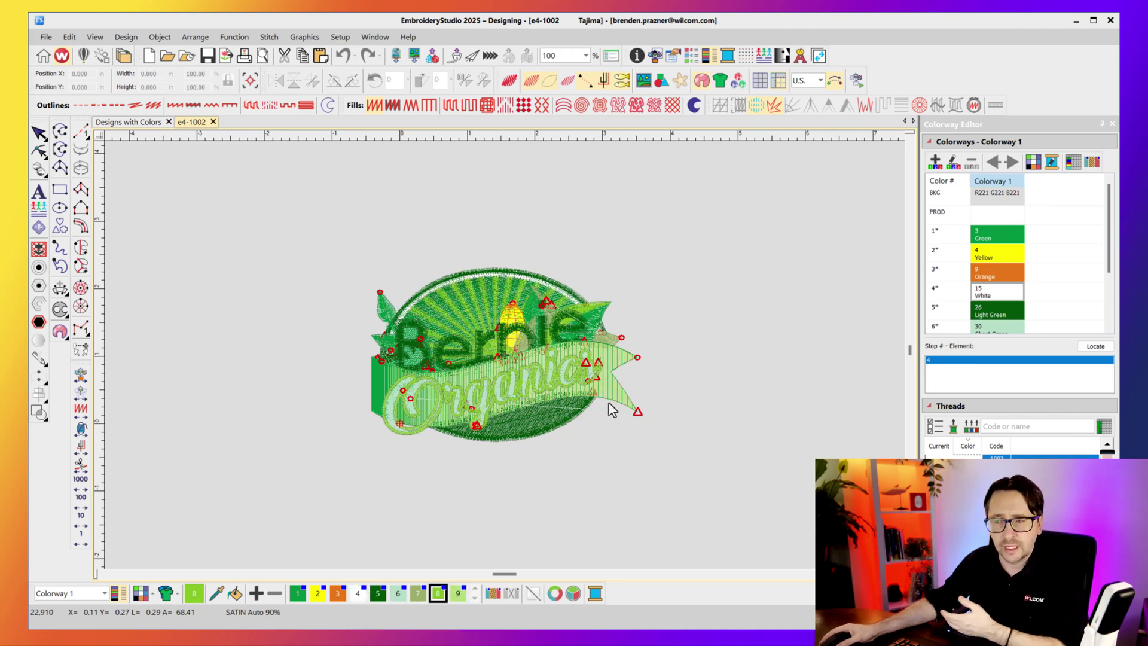
key(Escape)
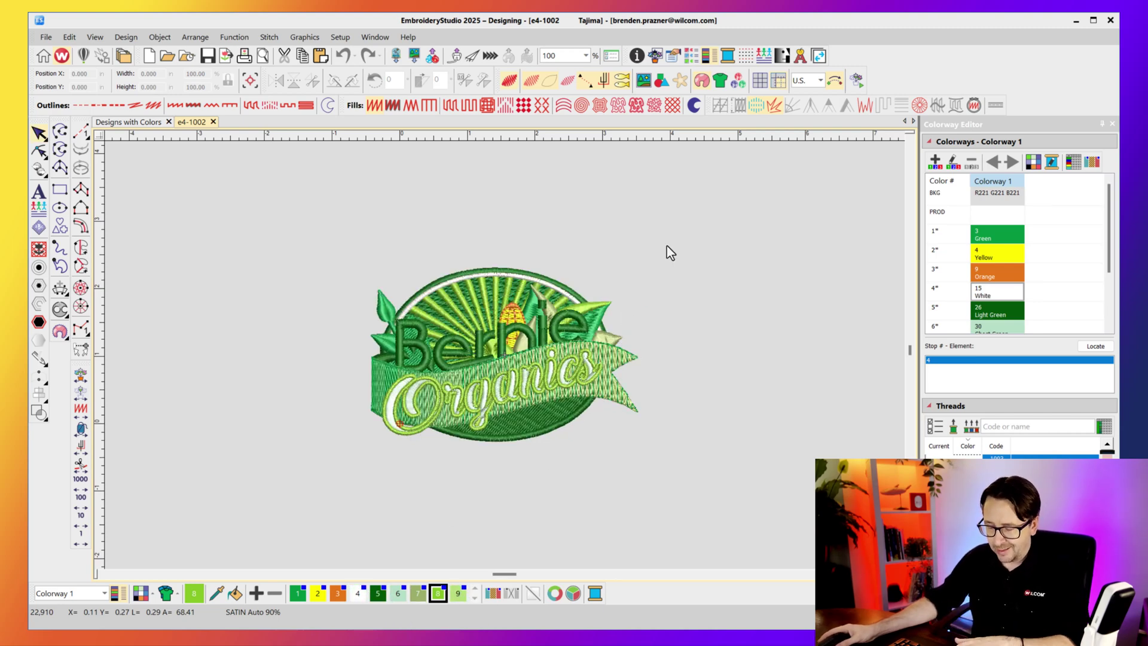
key(0)
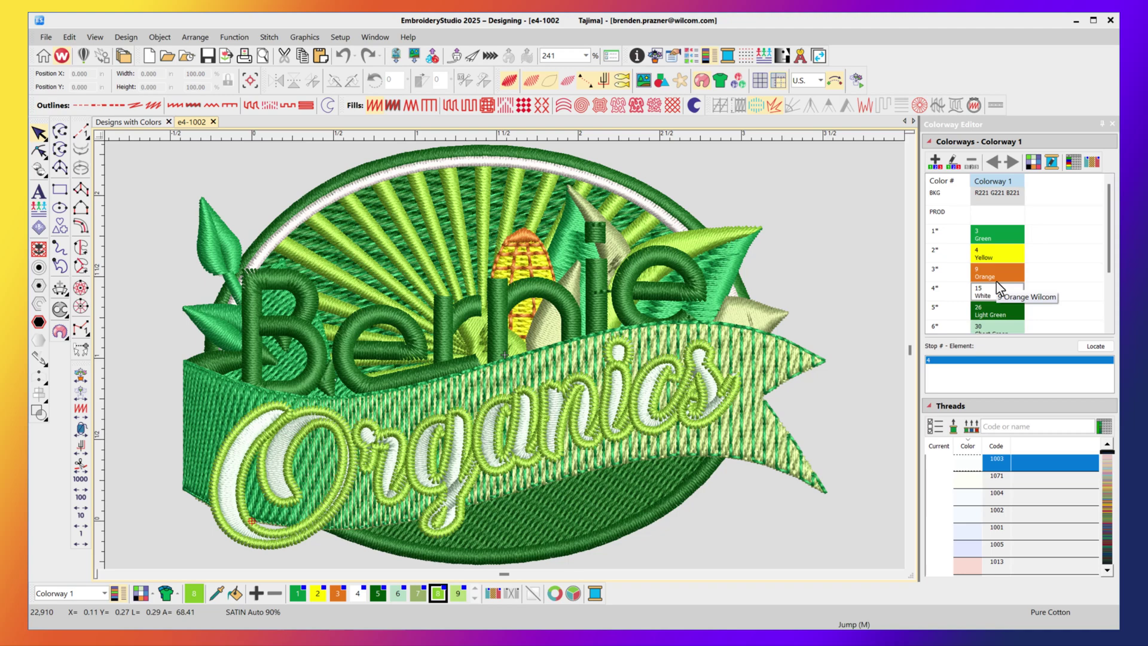
Match all colorway colours to the nearest Madeira threads, then show the Production Summary print preview.
click(971, 427)
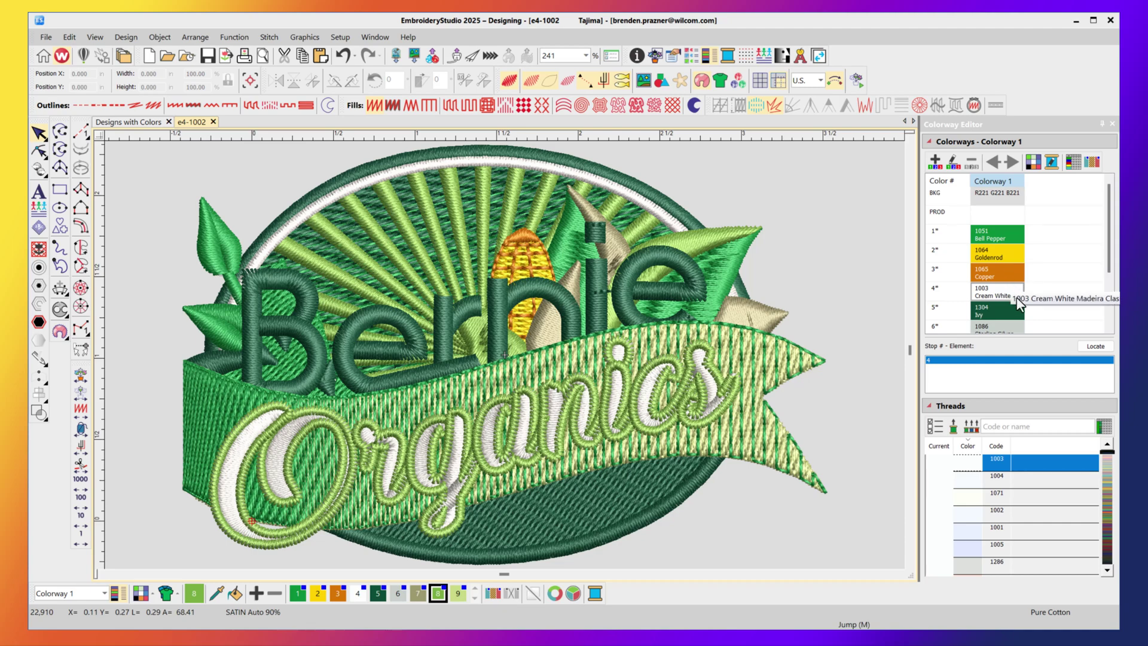
scroll(1017, 302, down, 1)
scroll(1015, 299, up, 1)
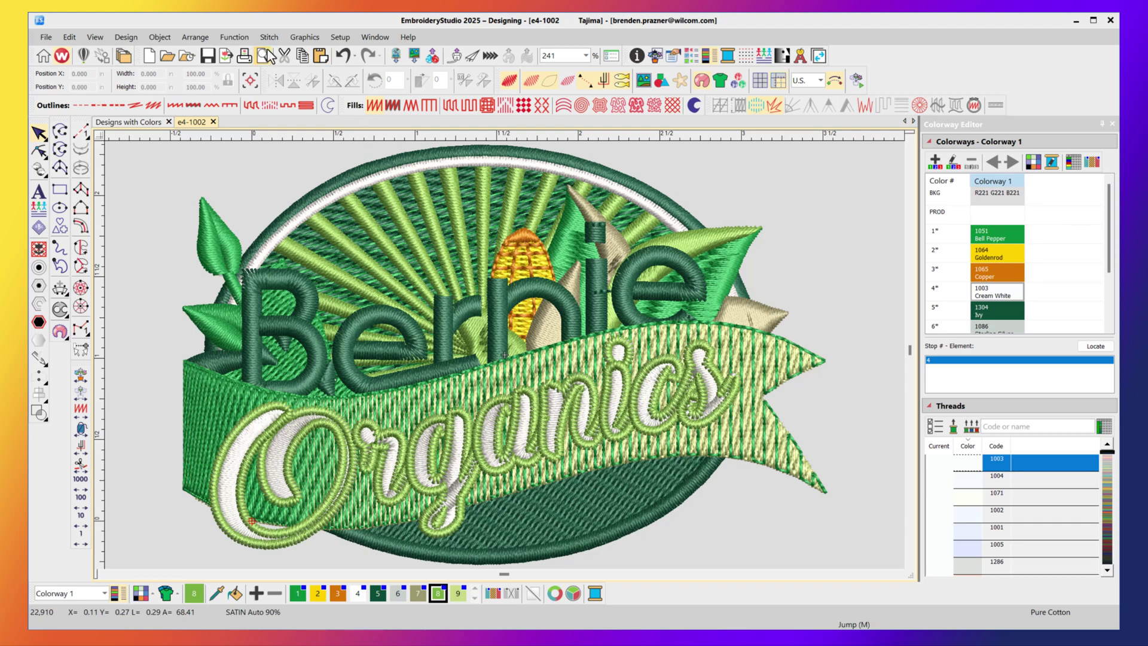
click(267, 55)
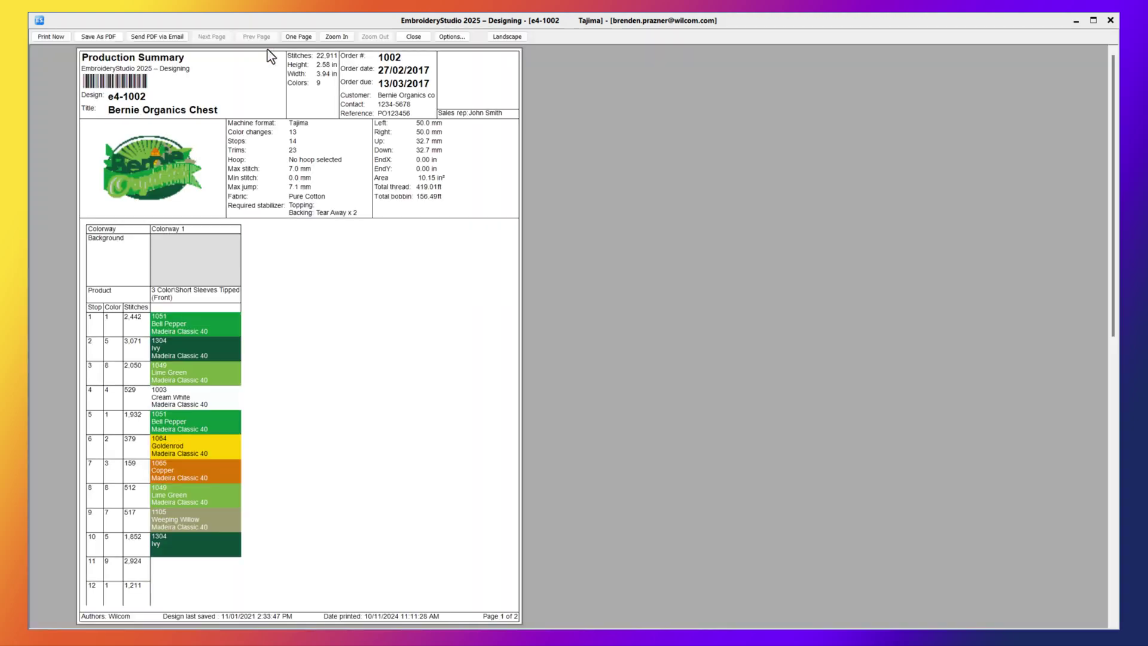